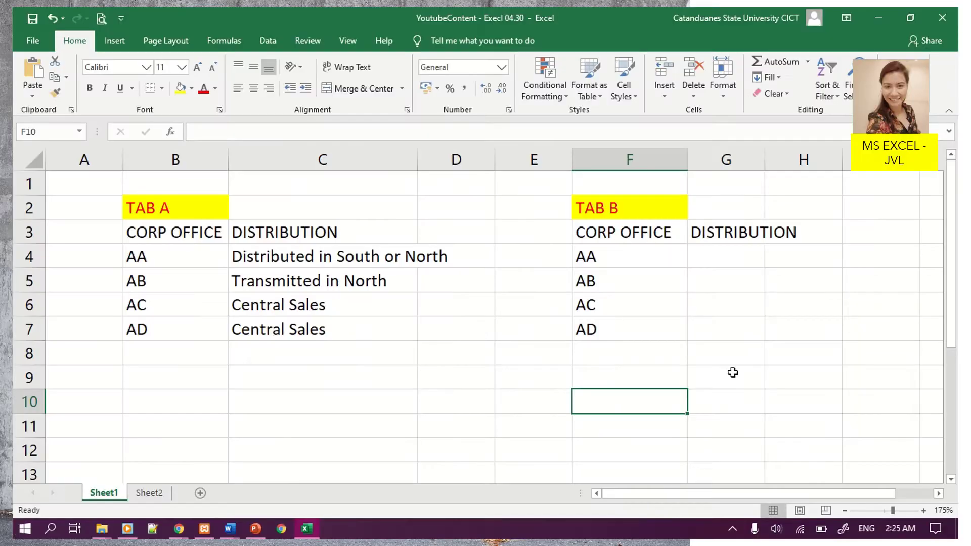
click(664, 370)
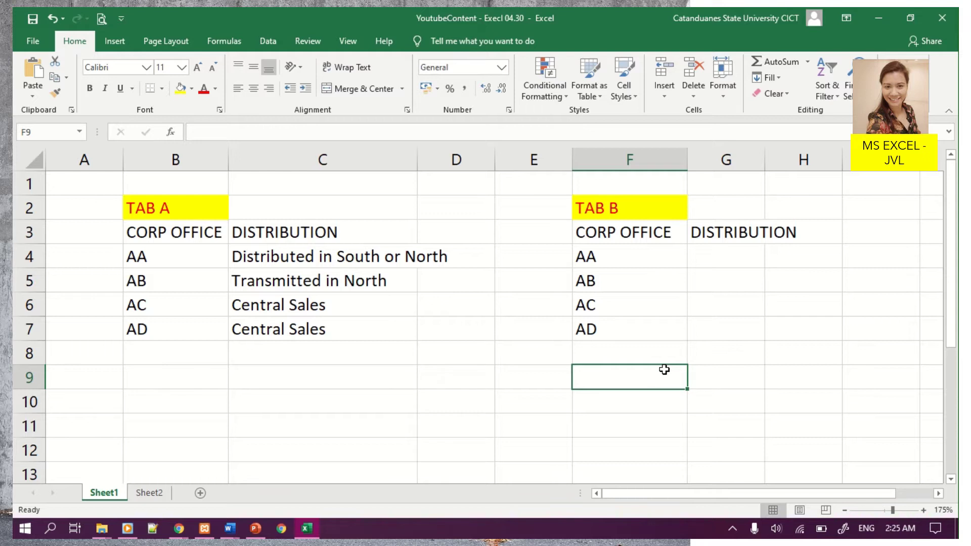
click(697, 254)
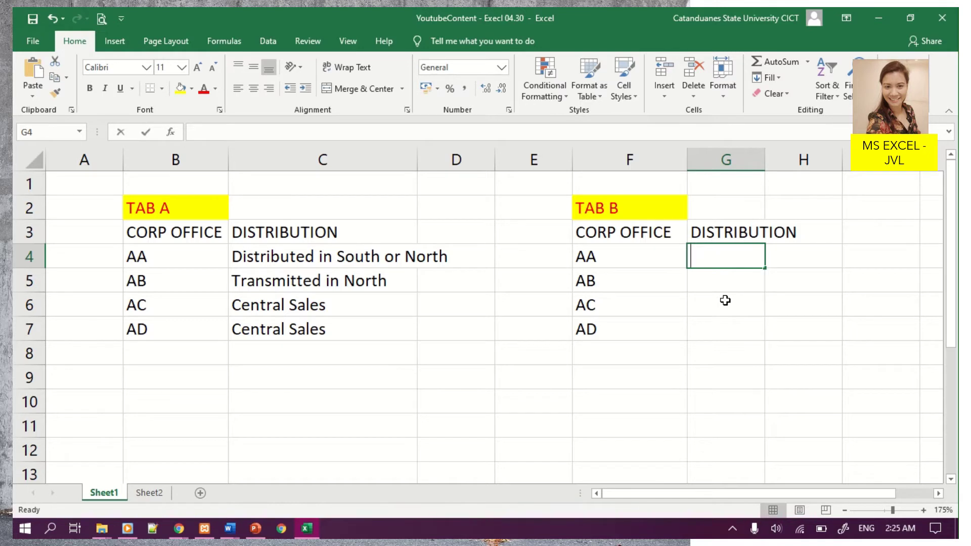
text(=)
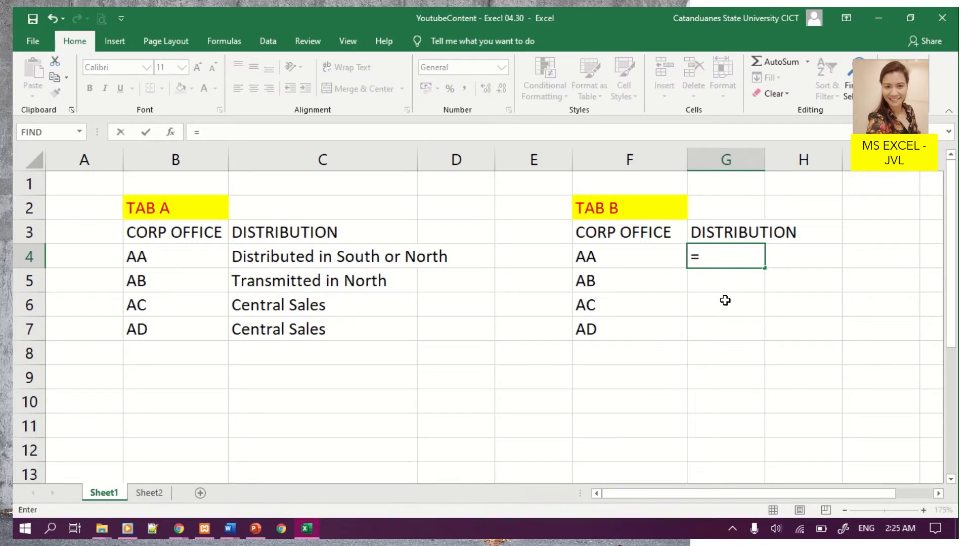
text(if)
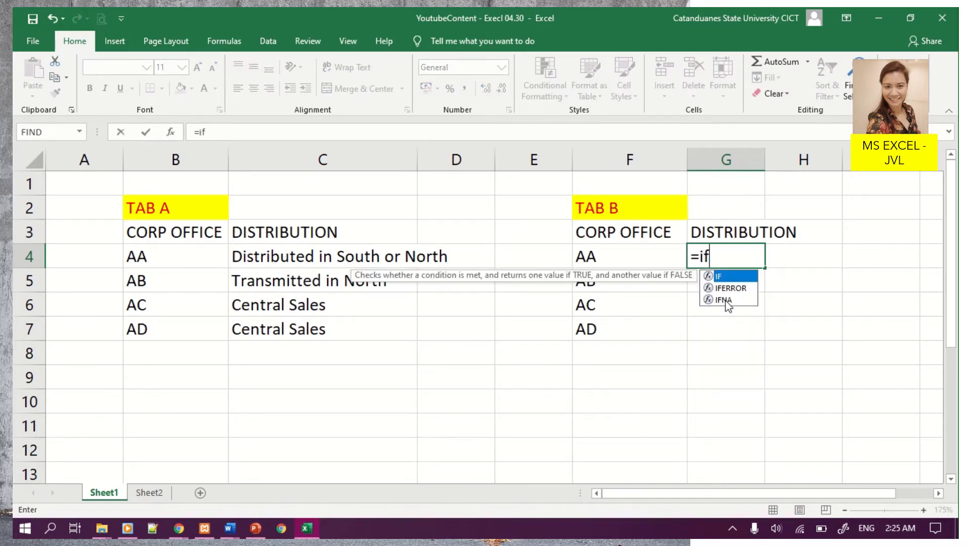
key(Escape)
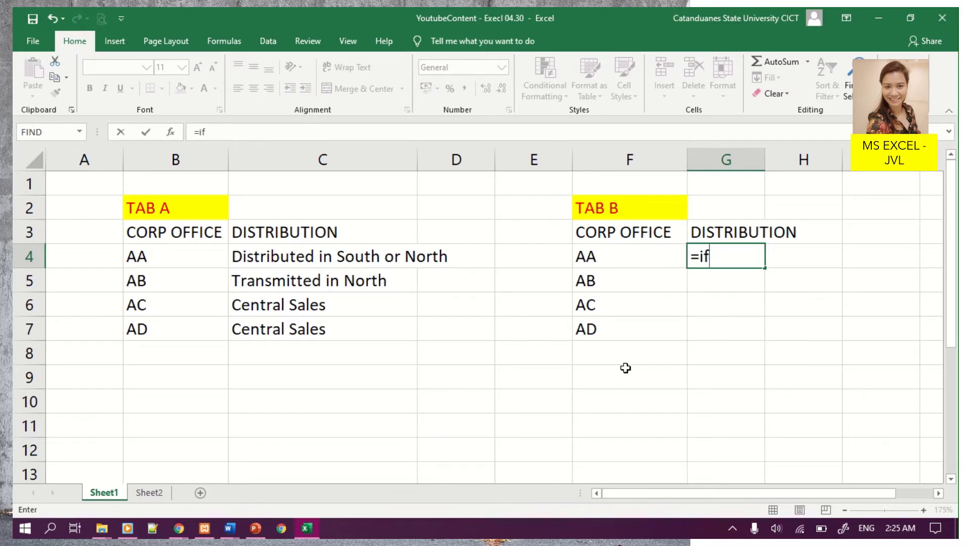
click(627, 371)
click(175, 134)
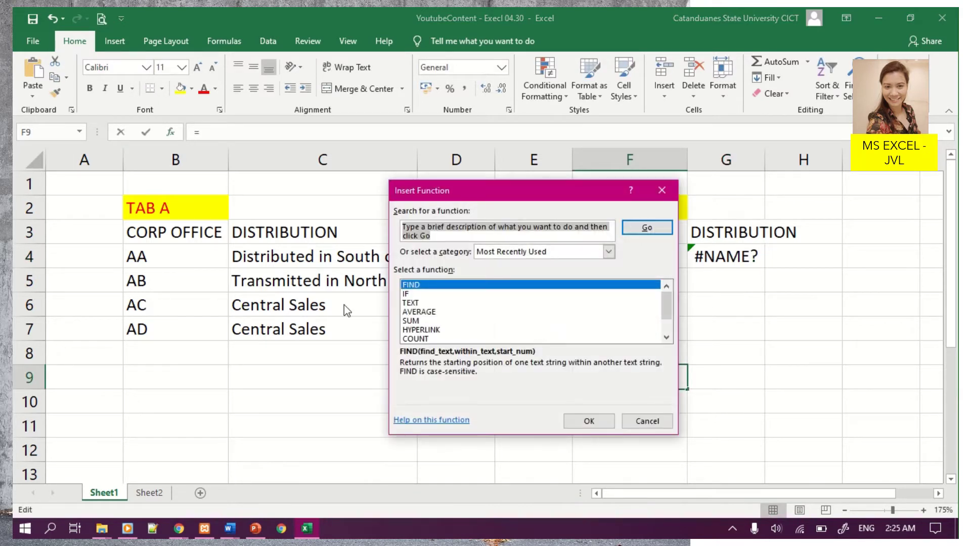
click(411, 294)
click(589, 421)
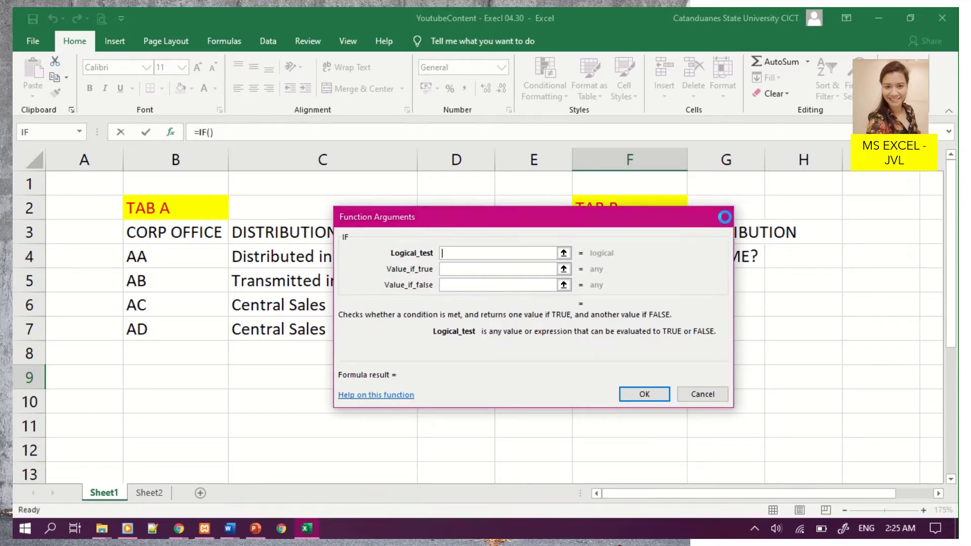
click(717, 216)
key(Delete)
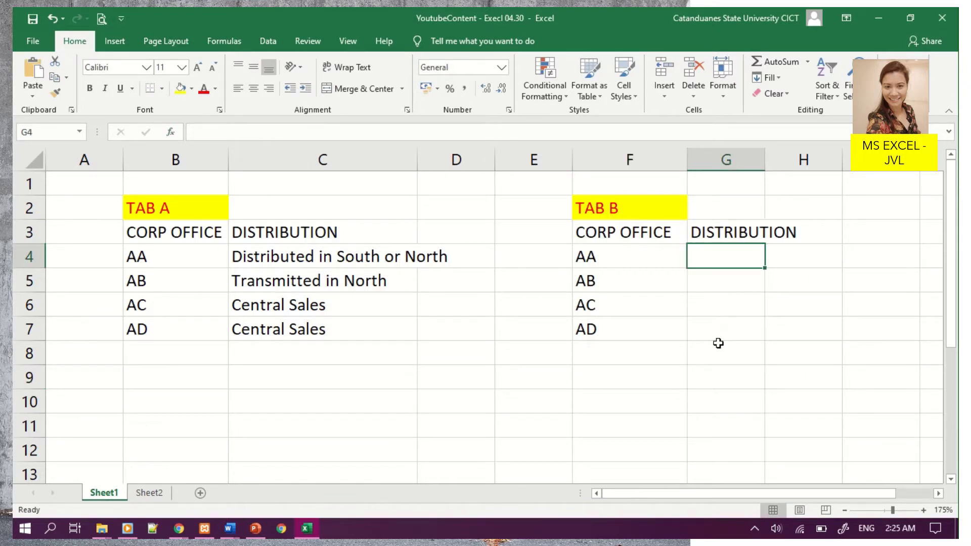
Examine the distribution texts of the corp offices in C4:C7 of TAB A
click(310, 271)
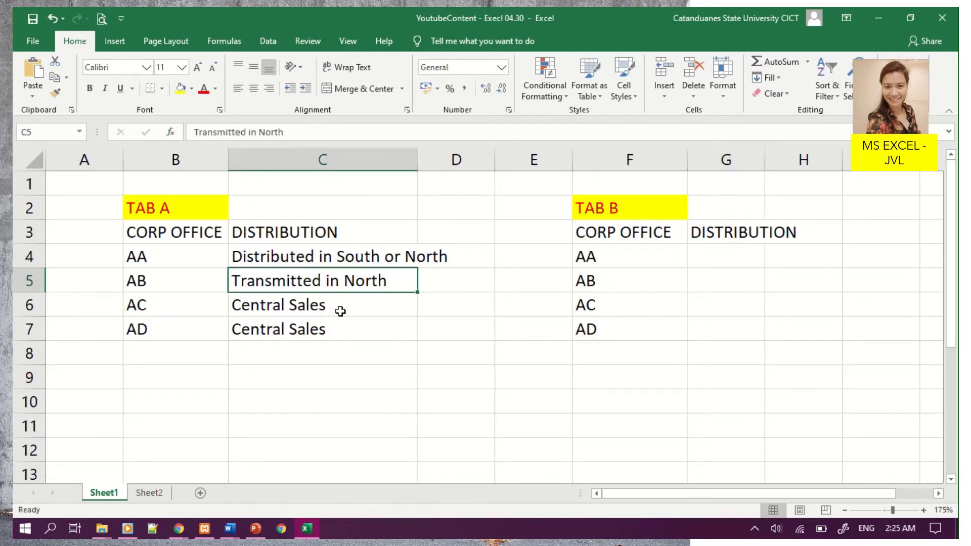
click(263, 258)
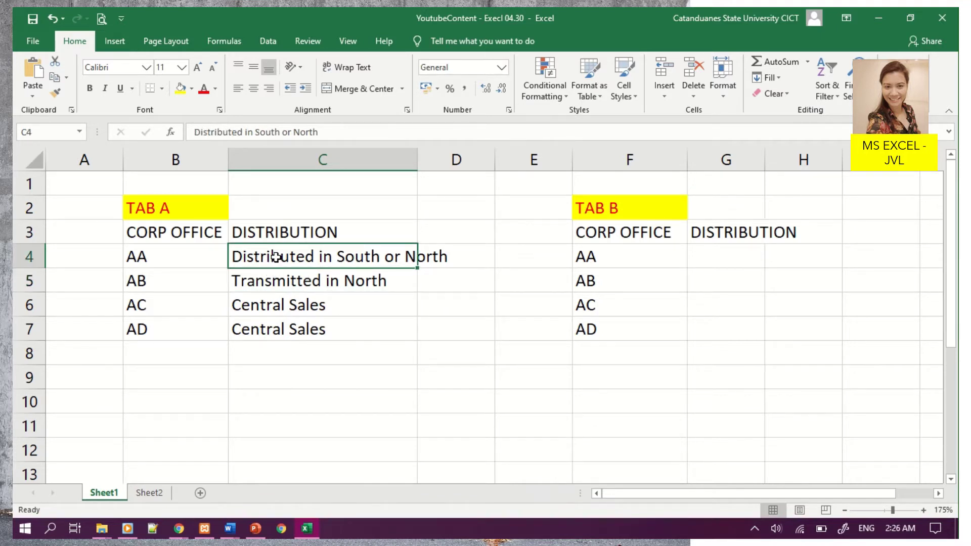
click(281, 281)
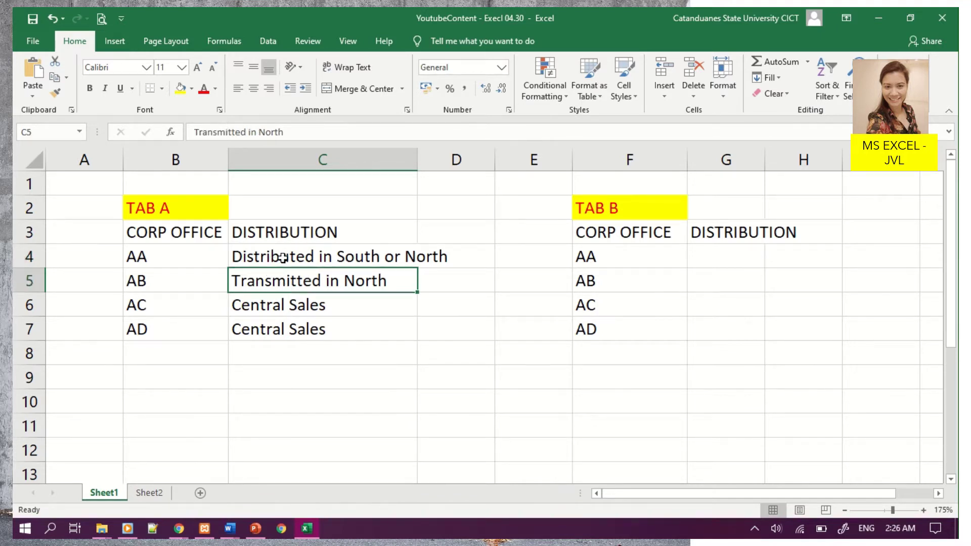
drag(278, 255, 285, 299)
drag(277, 256, 279, 326)
click(277, 257)
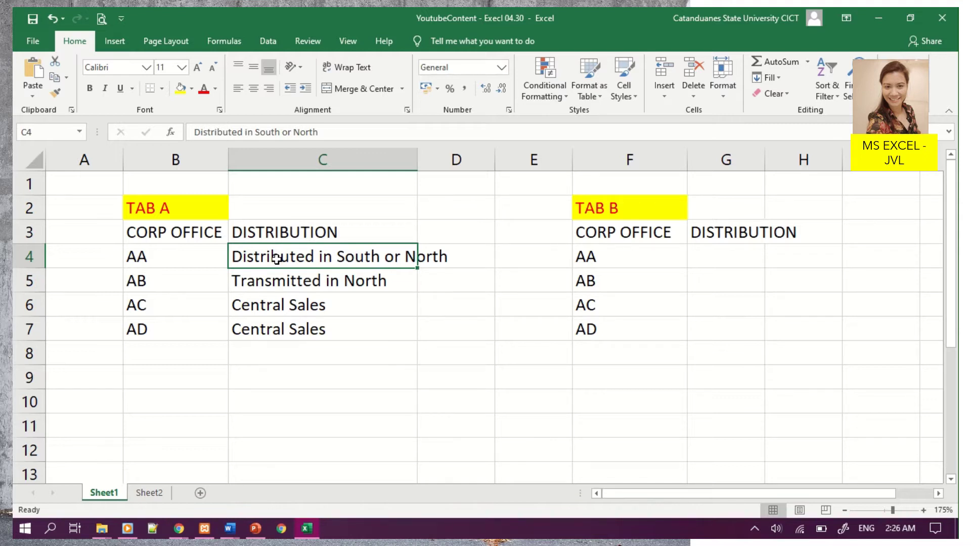
click(351, 280)
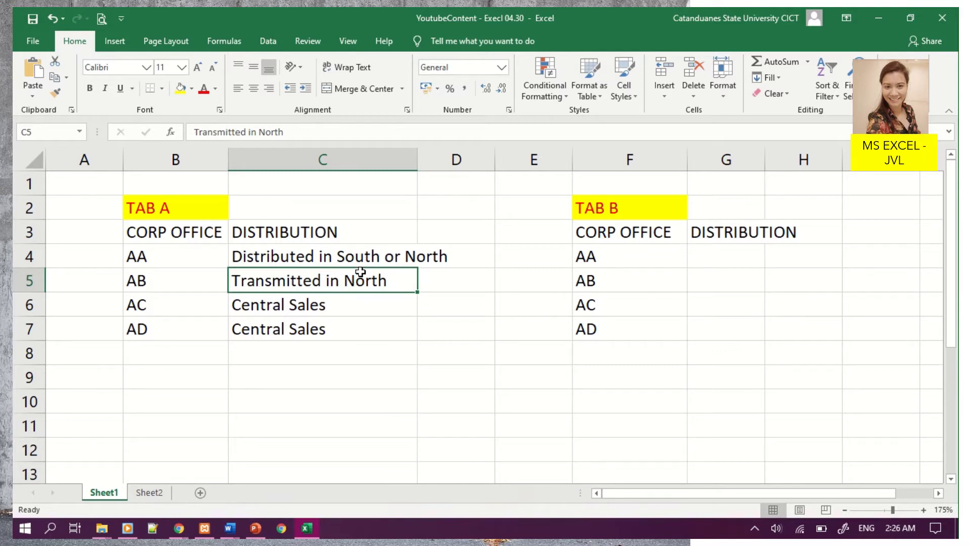
click(727, 265)
text(=)
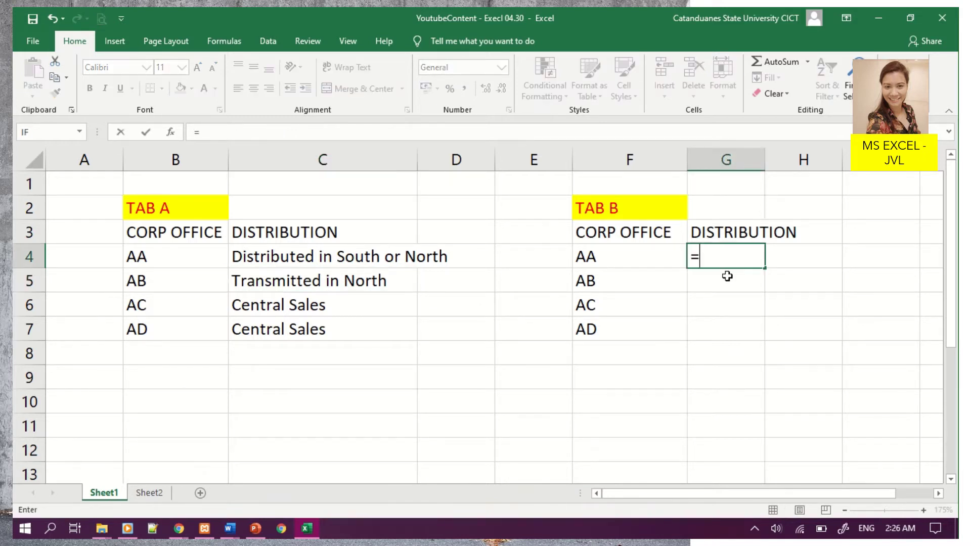
text(if)
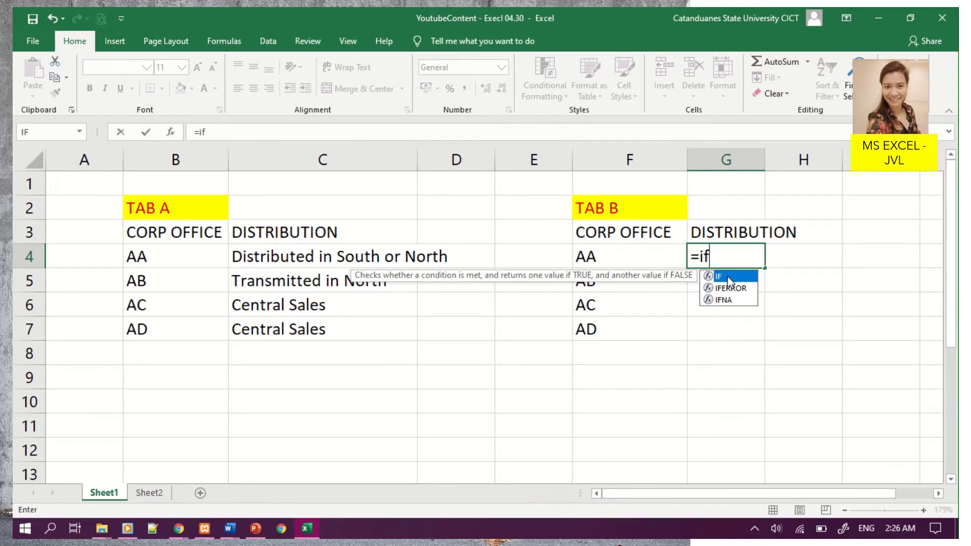
key(BackSpace)
key(BackSpace)
key(BackSpace)
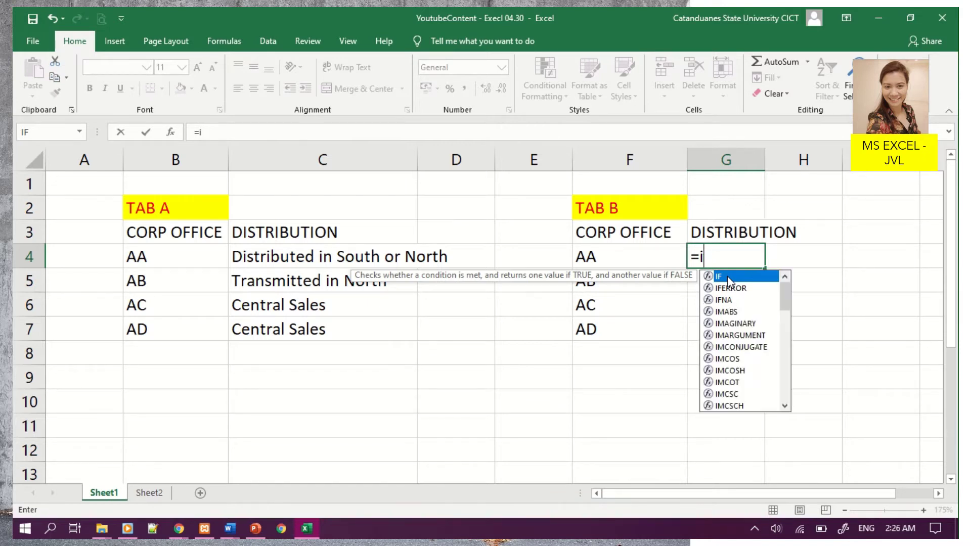
List the needed functions below TAB B, entering "if" in G9 and "isnumber" in G10
key(Down)
key(Down)
key(Down)
key(Down)
key(Down)
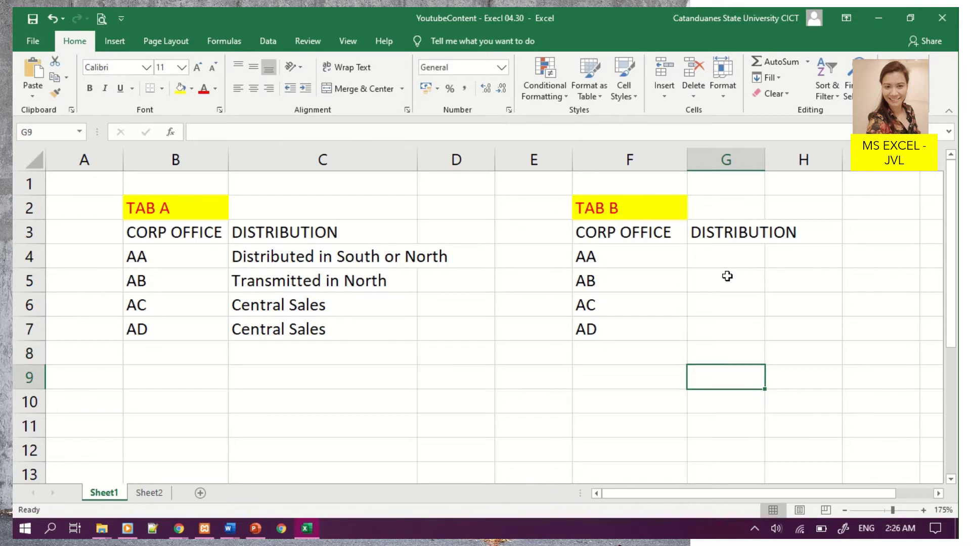
text(if)
key(Return)
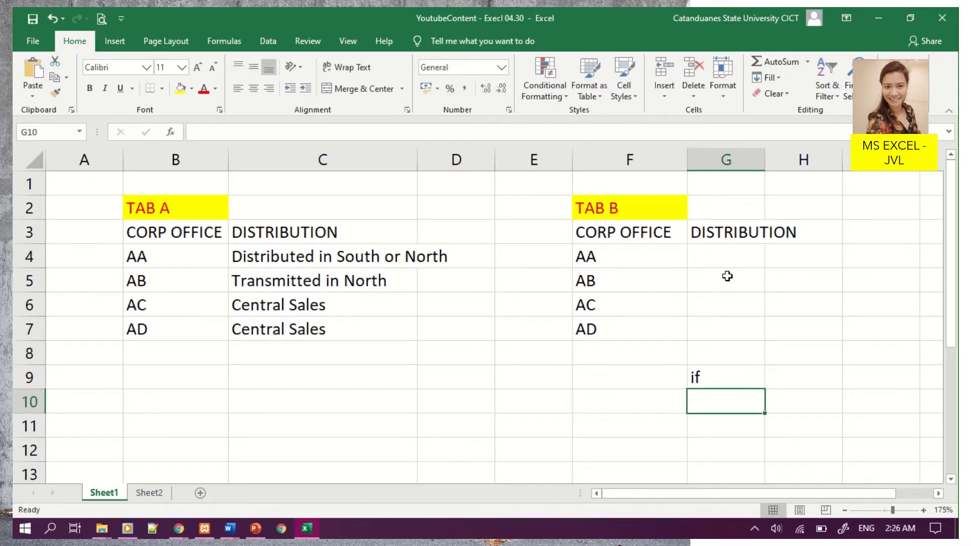
text(isnu)
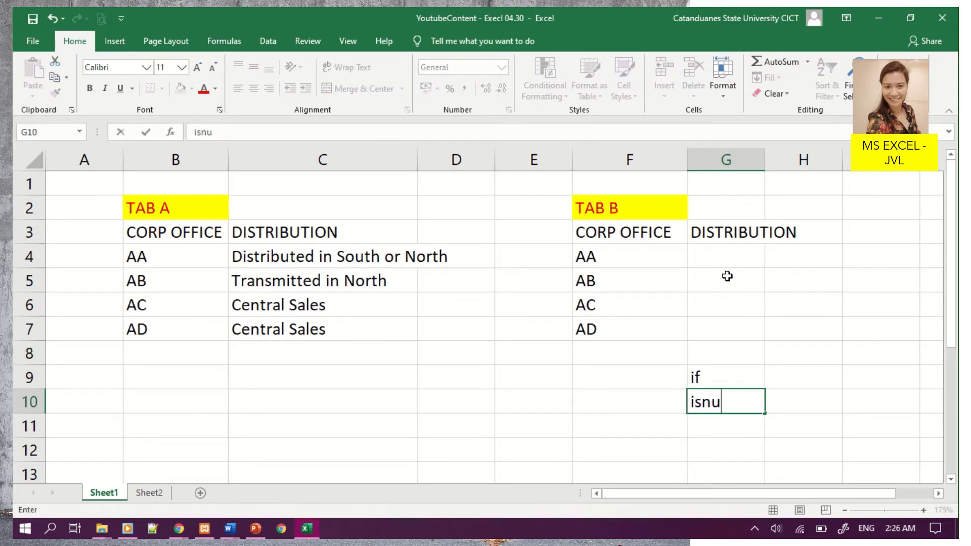
text(mber)
key(Return)
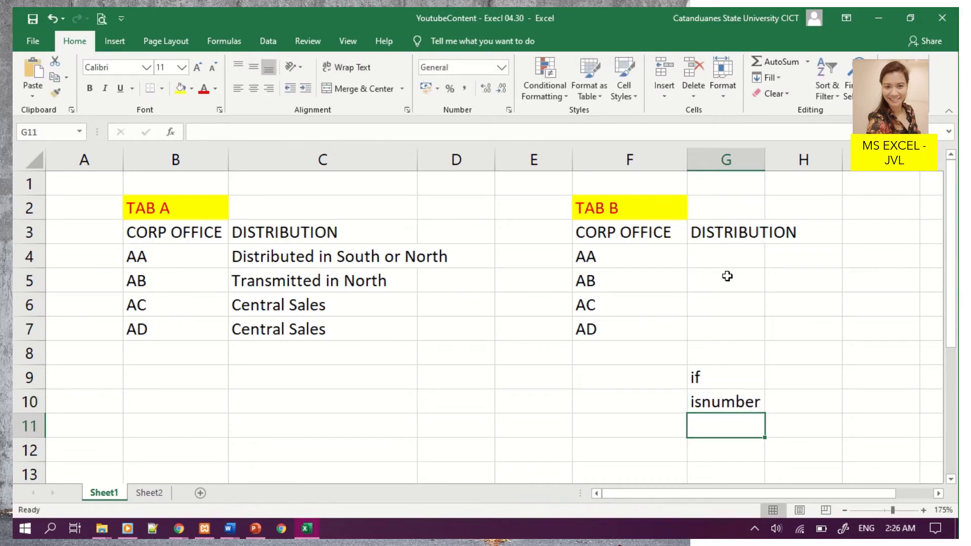
Enter the note "find/ search = casesentive" in G11
text(find)
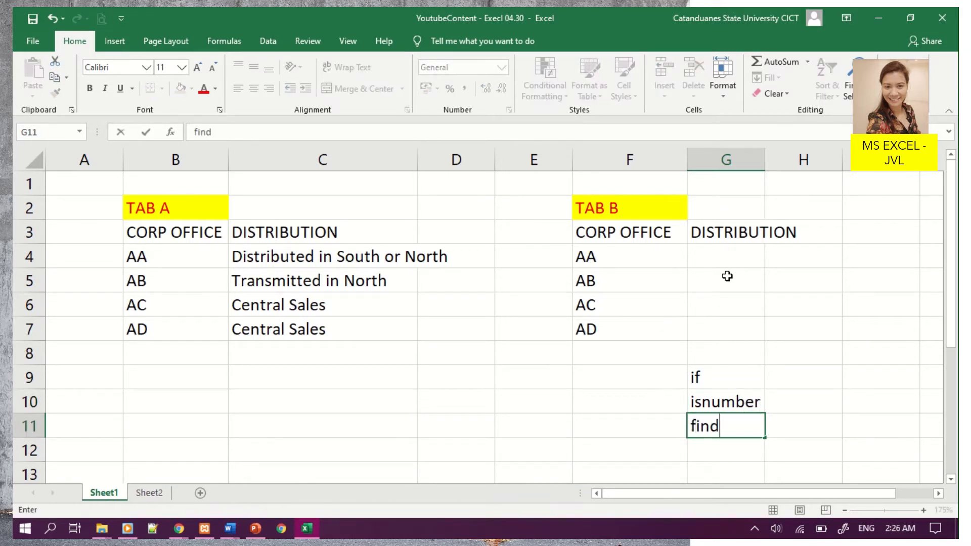
text(/ search)
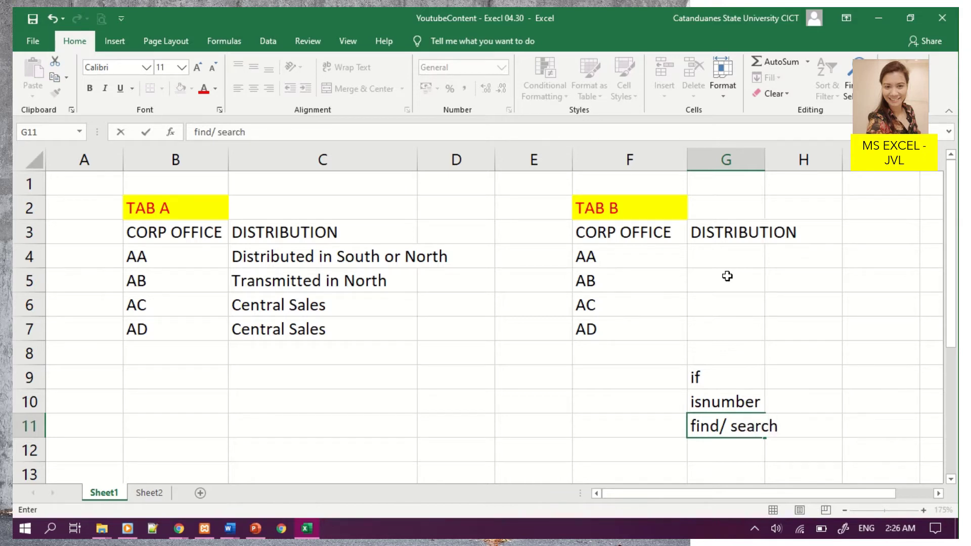
key(Return)
click(737, 424)
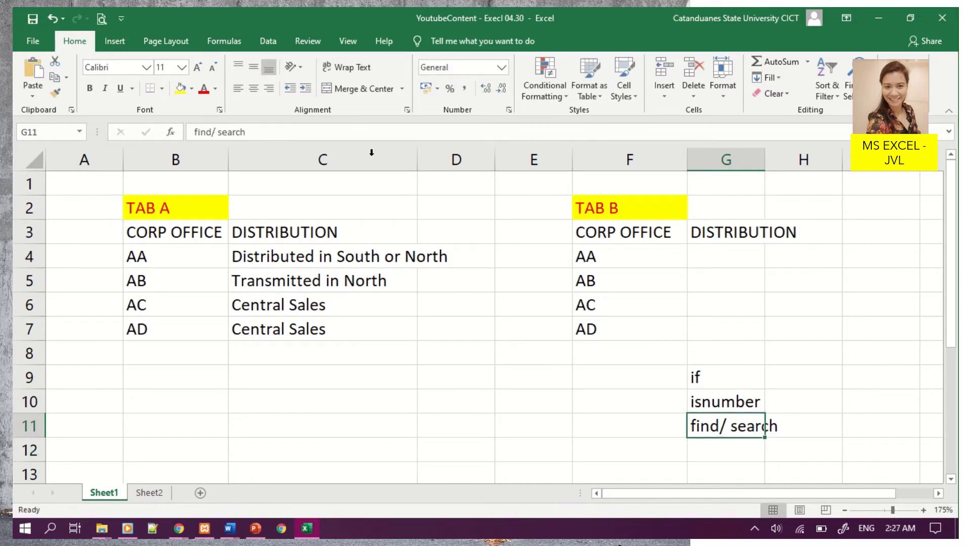
click(343, 132)
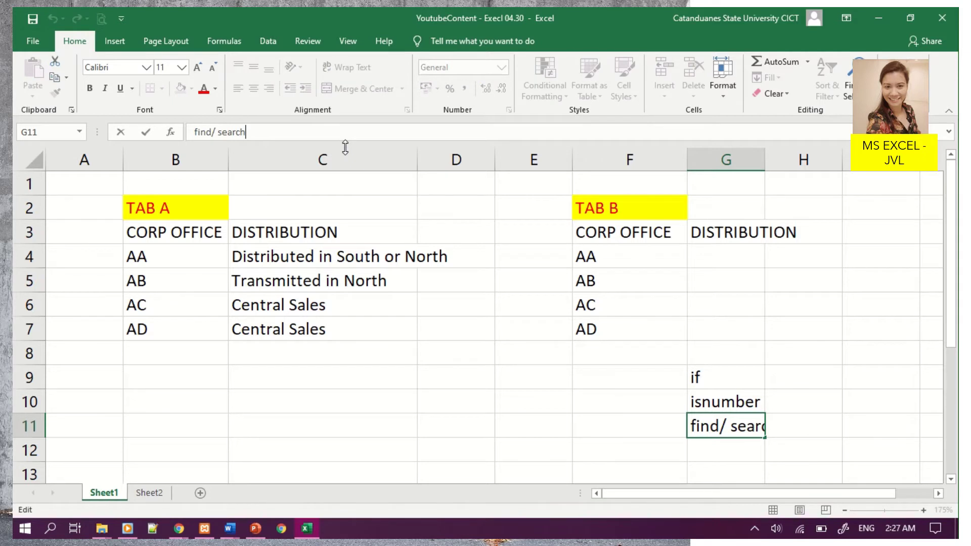
text(=)
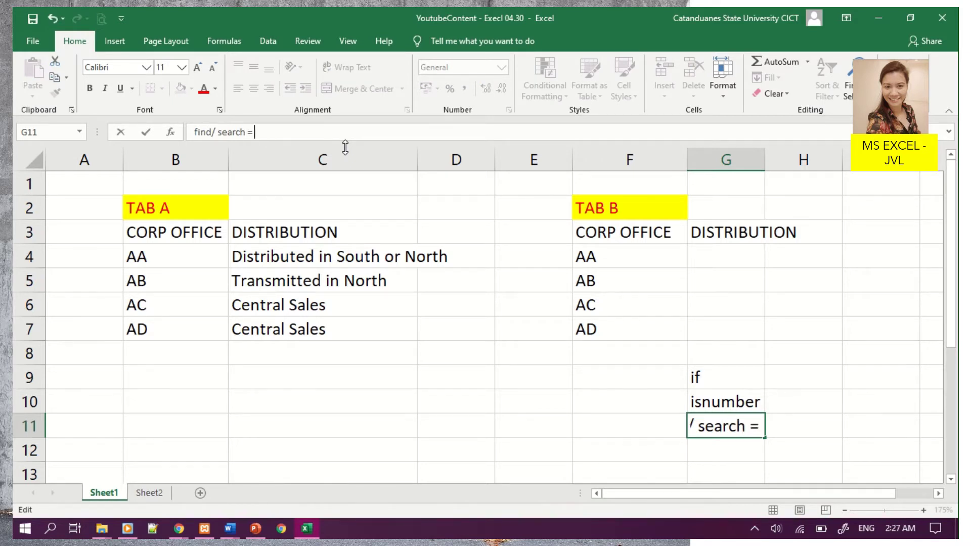
text( casesenti)
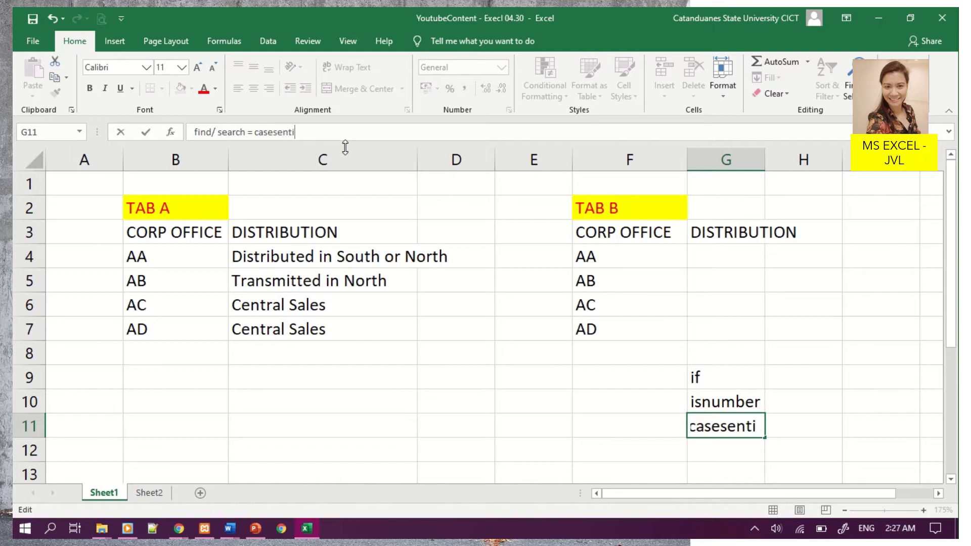
text(ve)
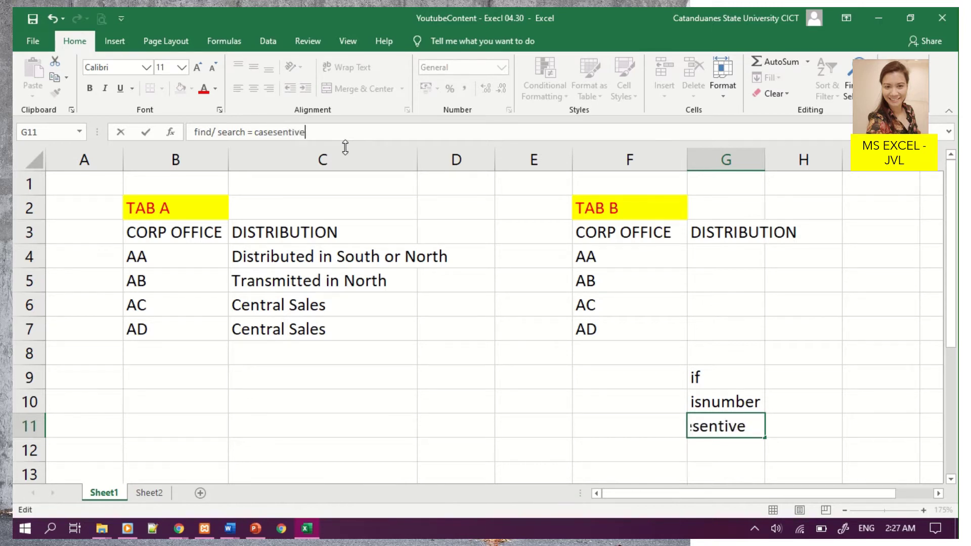
key(Return)
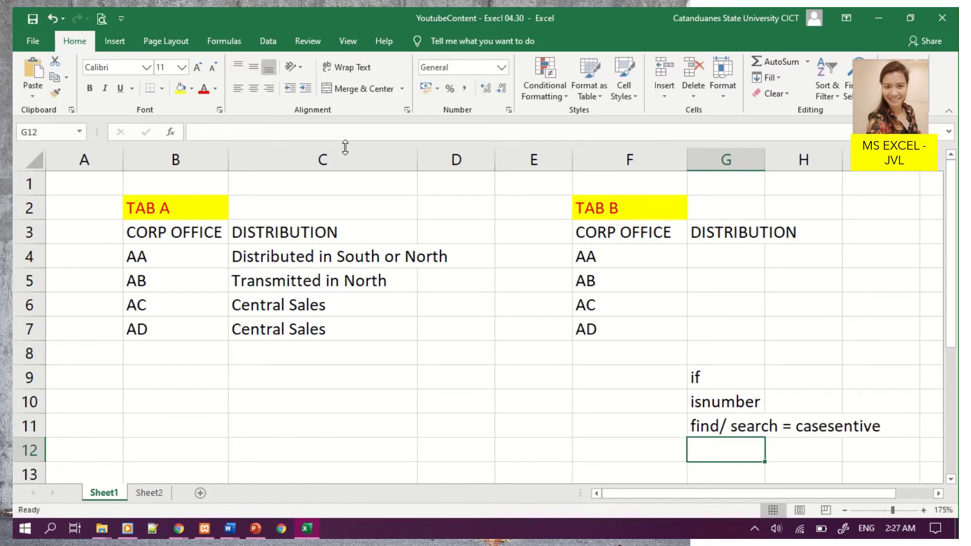
Start a formula in G4 for office AA with =if(isnumber(search("north", leaving the text to search within open
click(728, 250)
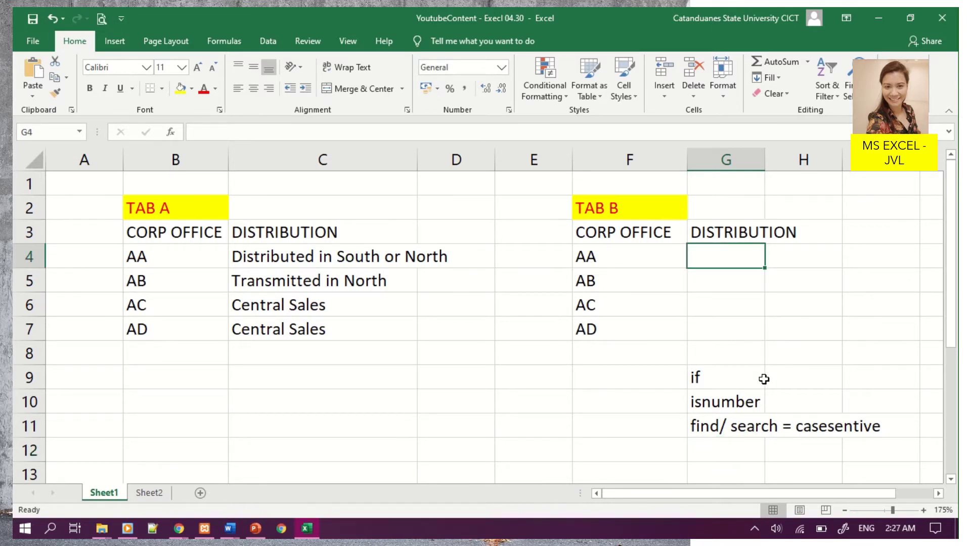
text(=if)
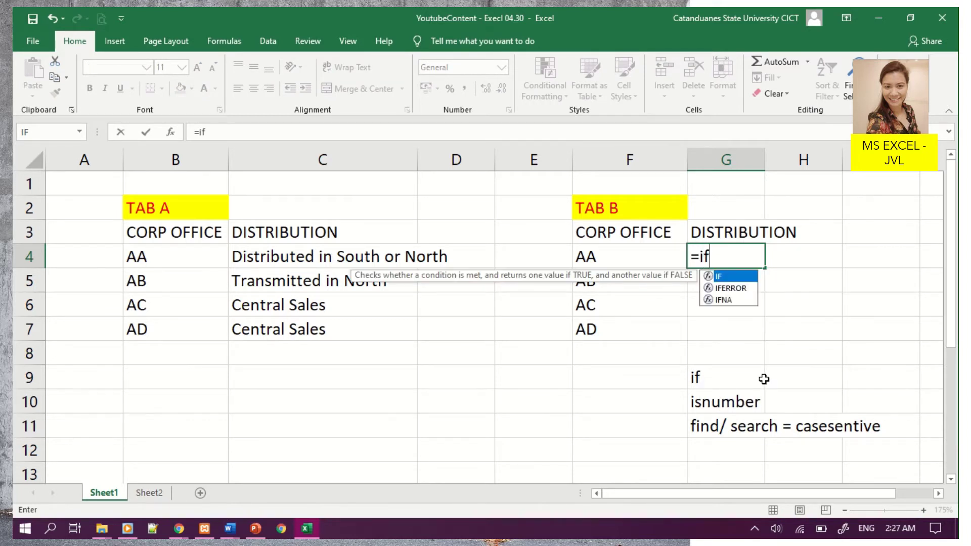
text(()
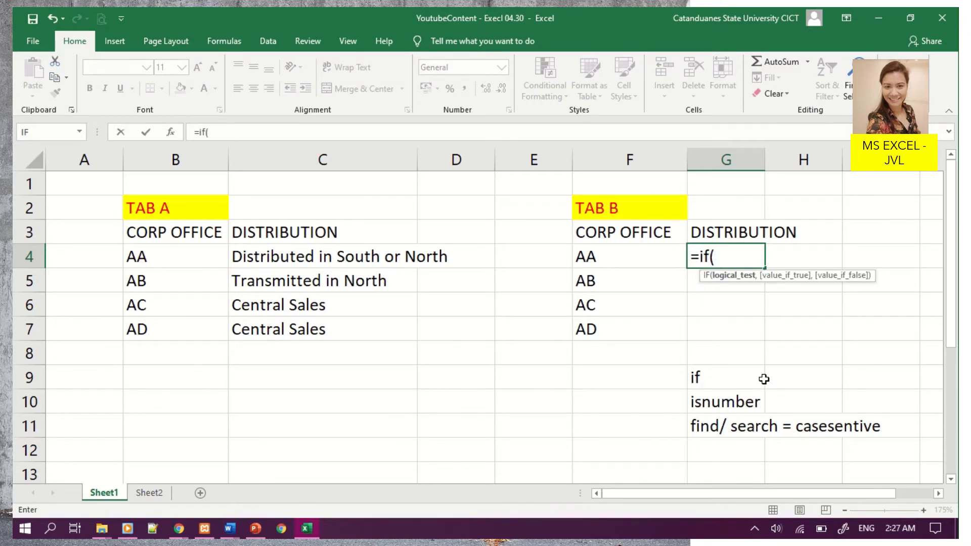
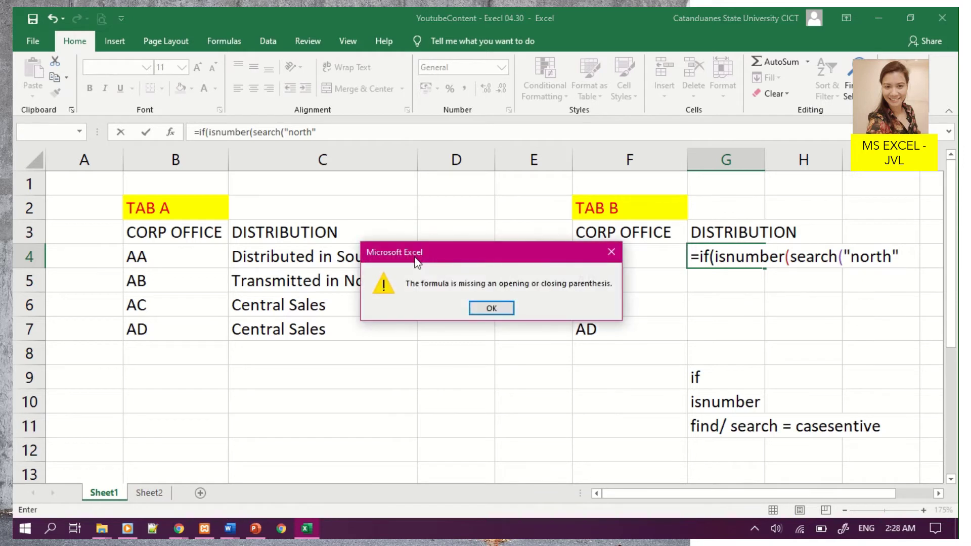
click(495, 308)
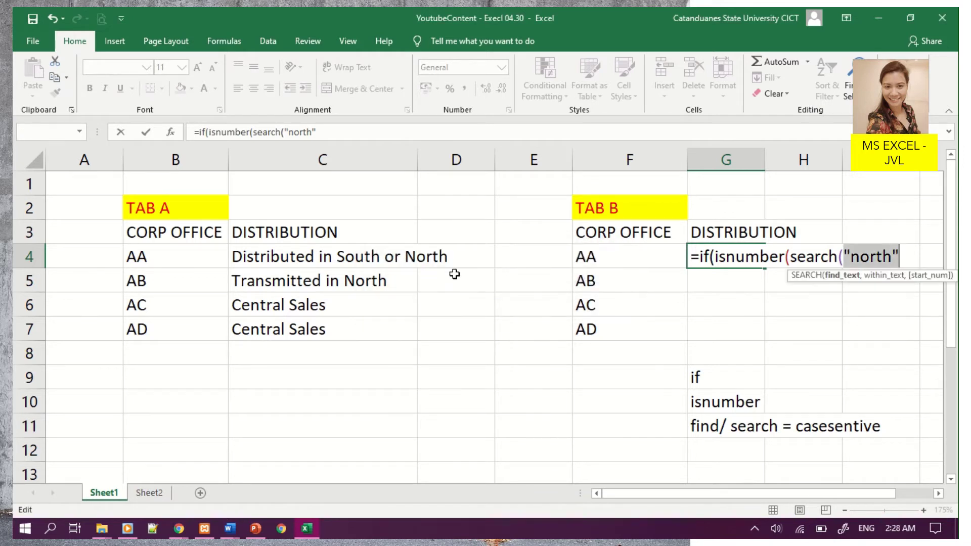
click(899, 261)
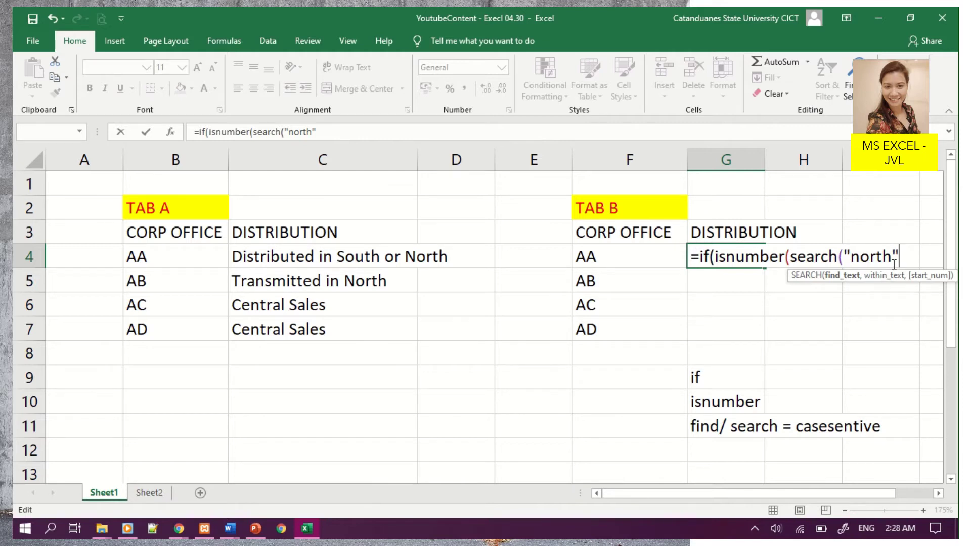
text(,)
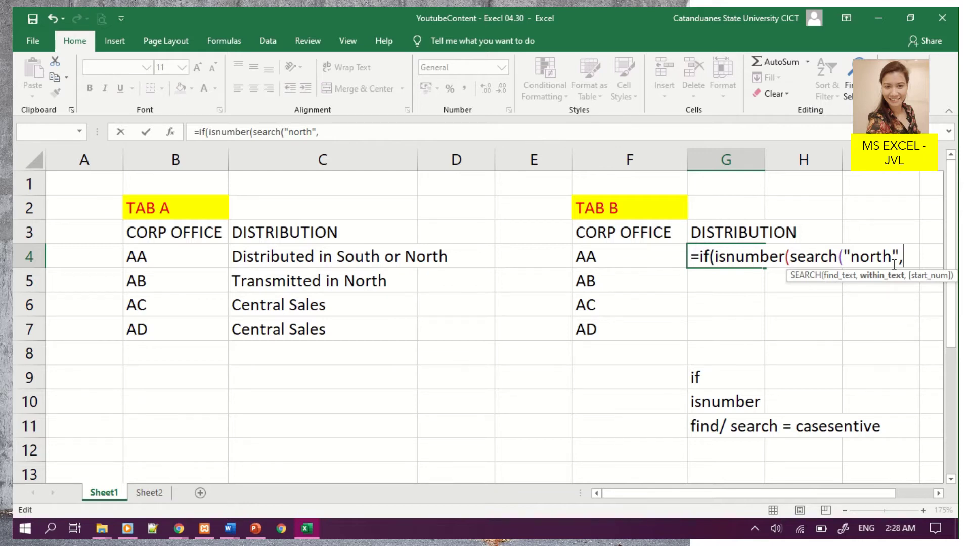
Try to complete the G4 formula with "south" as SEARCH's second argument and closing parentheses
text( "south)
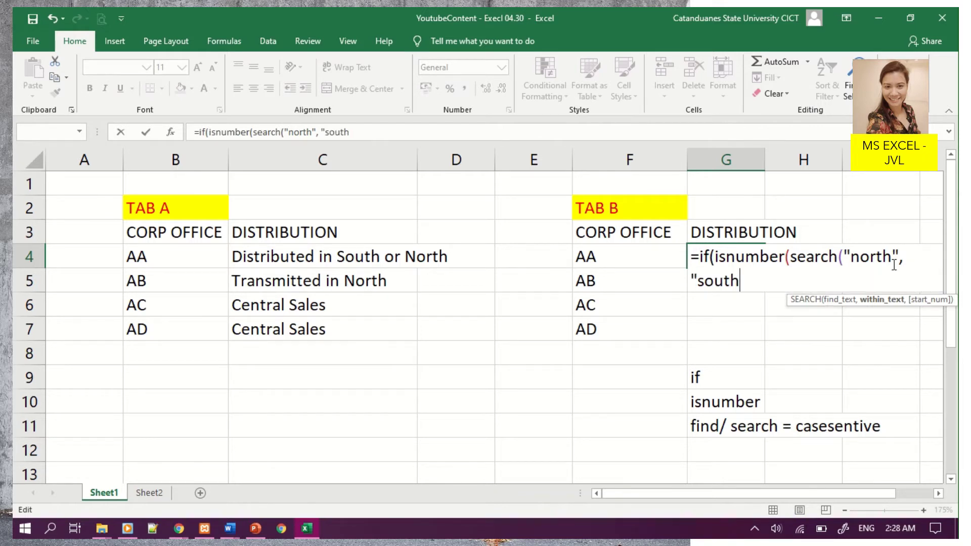
text("))
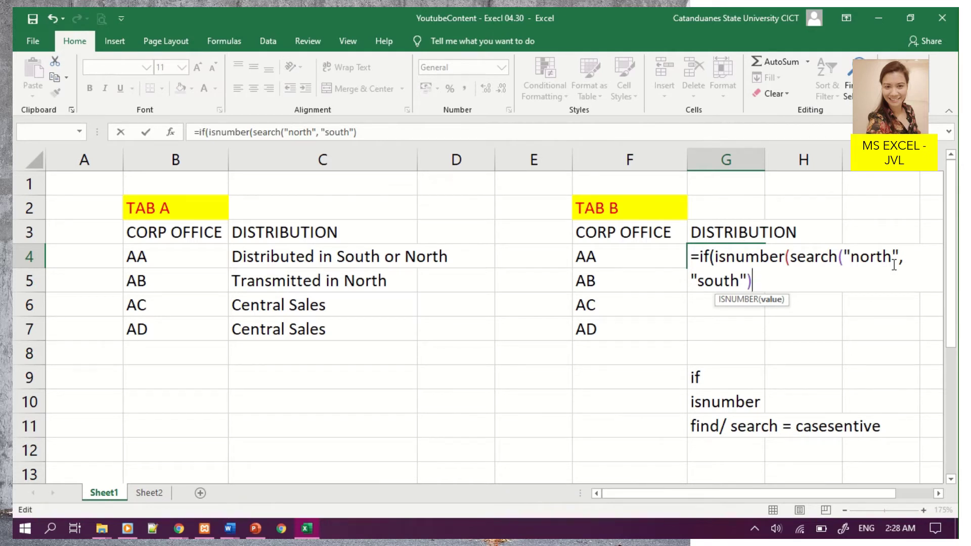
key(Return)
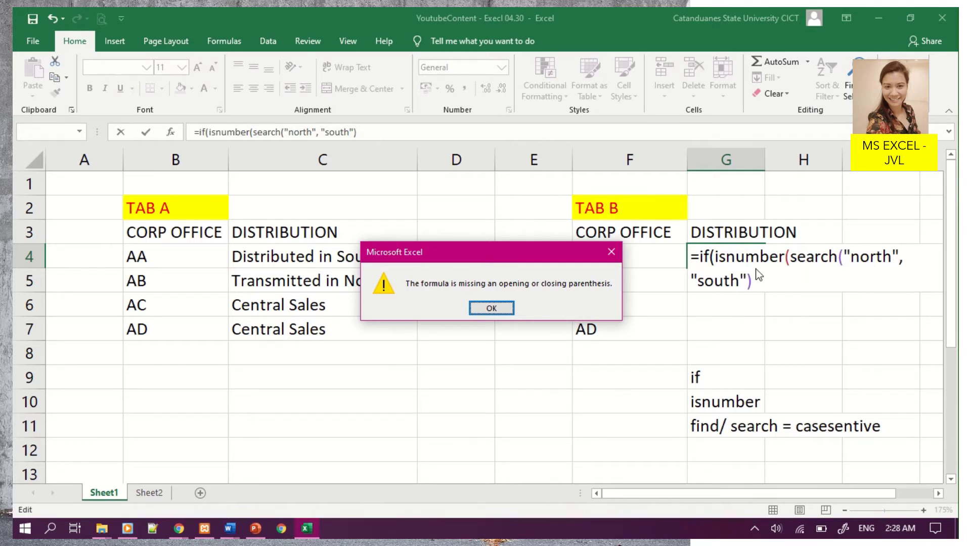
click(491, 308)
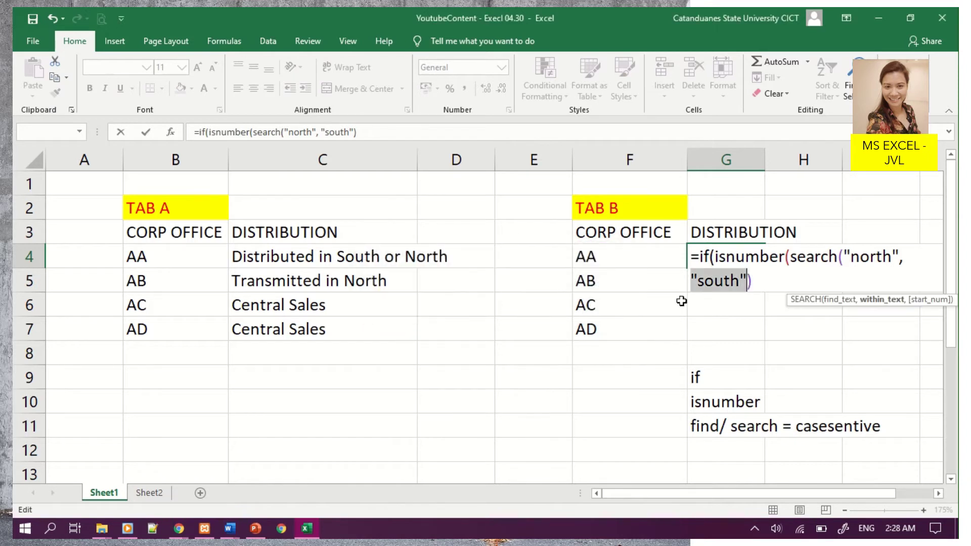
click(757, 286)
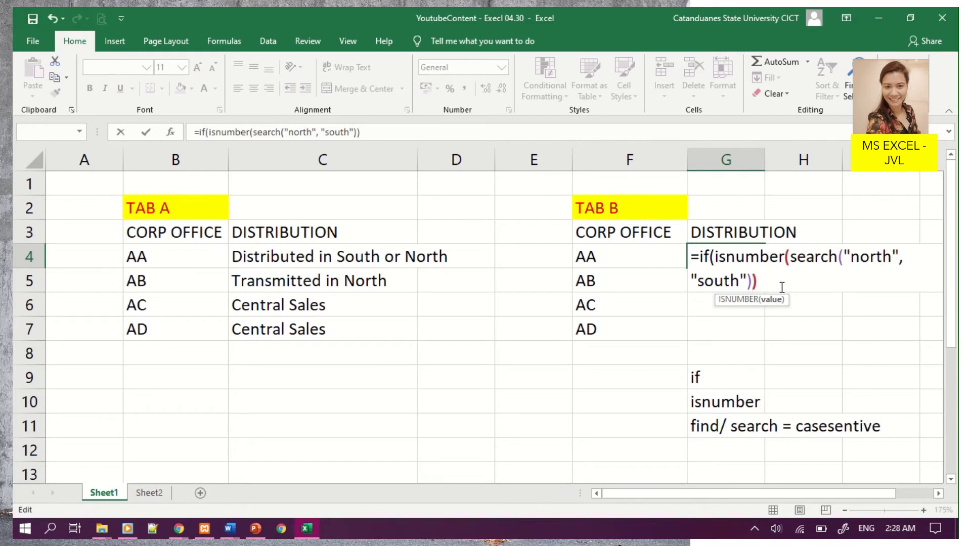
key(Return)
key(Return)
Remove the "south" argument and its closing parentheses from the G4 formula
click(854, 259)
click(893, 260)
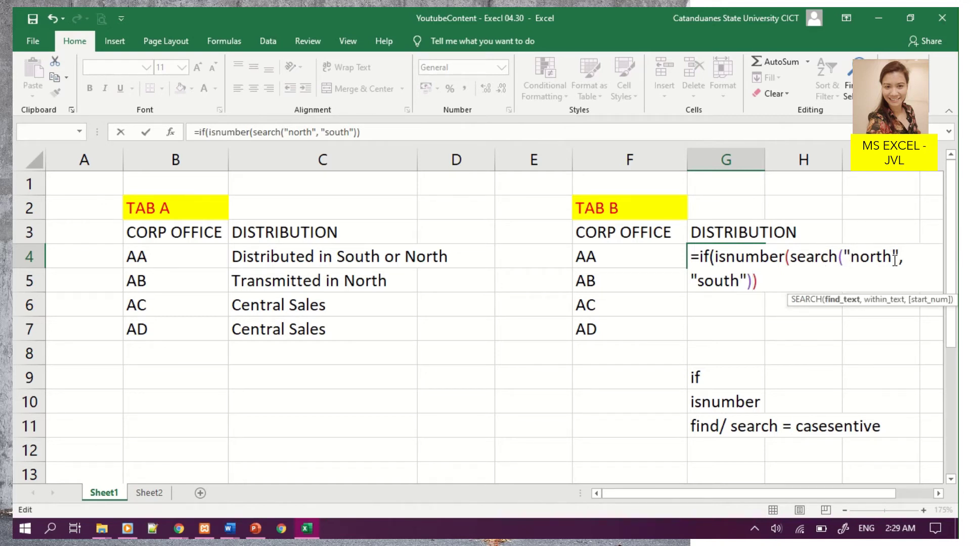
click(905, 259)
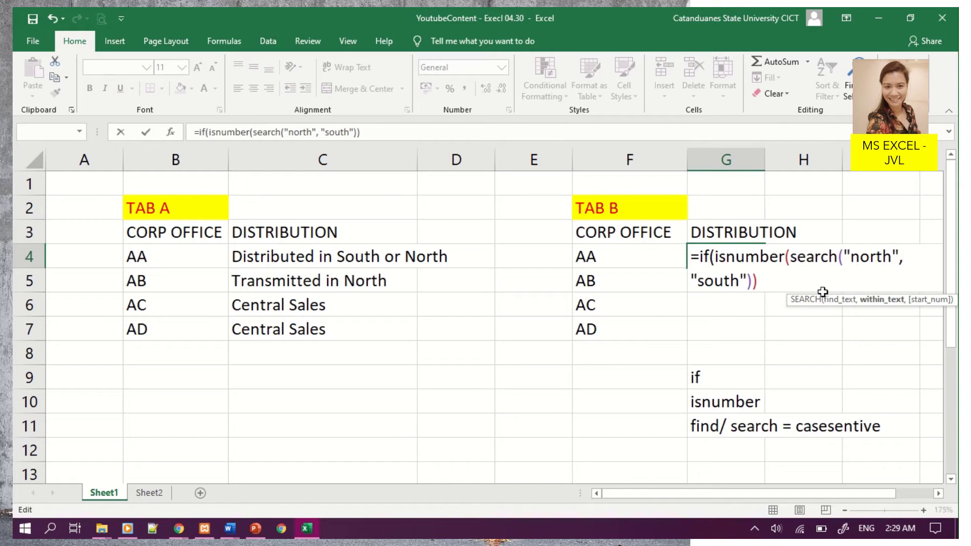
drag(759, 282, 688, 287)
key(BackSpace)
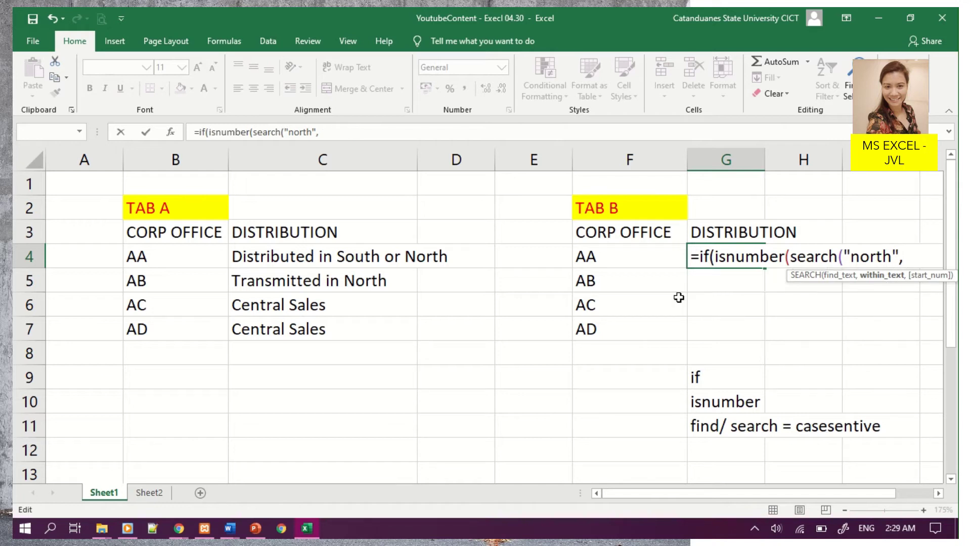
Make SEARCH look within C4, close the ISNUMBER test, and set "north" as the IF function's value if true
click(325, 257)
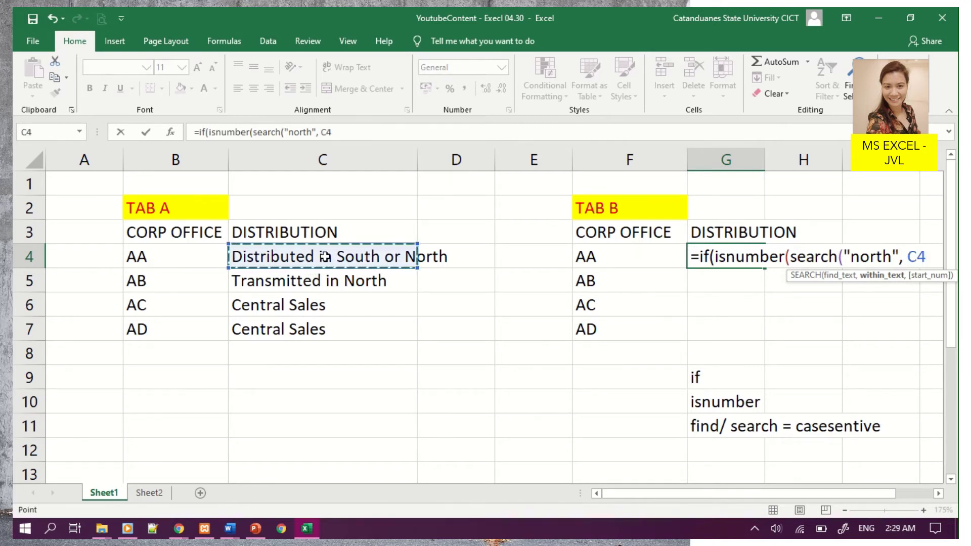
mouse_move(325, 258)
mouse_down()
mouse_move(328, 326)
mouse_move(324, 260)
mouse_up()
text())
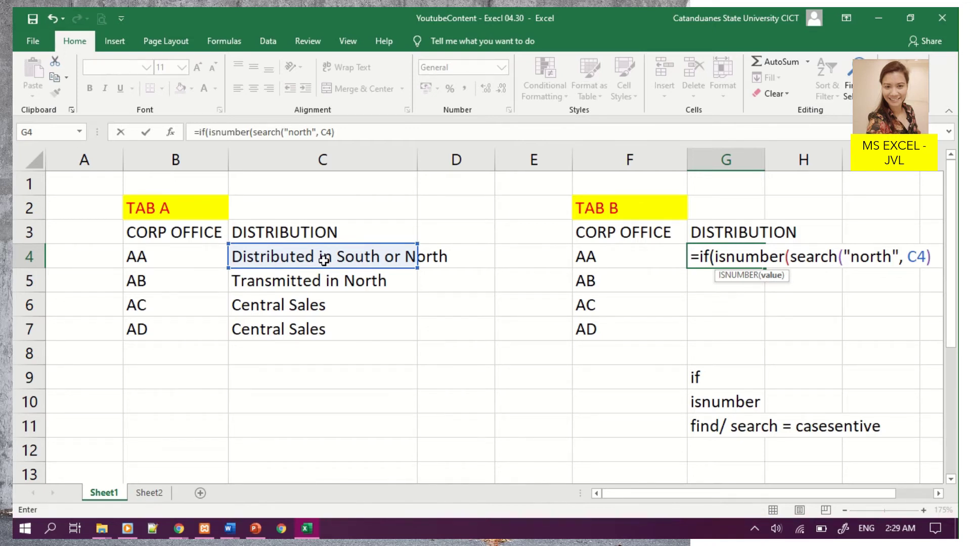
text(),)
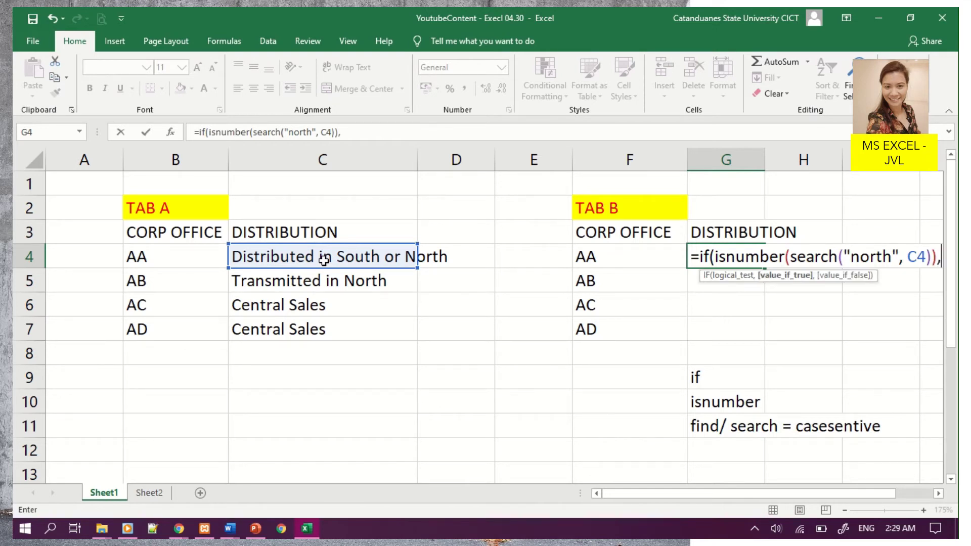
text(")
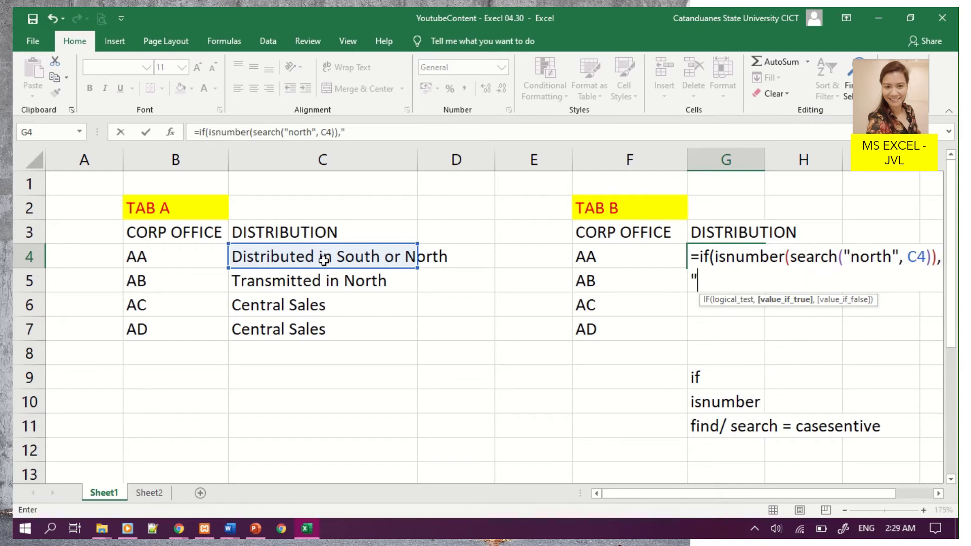
text(north)
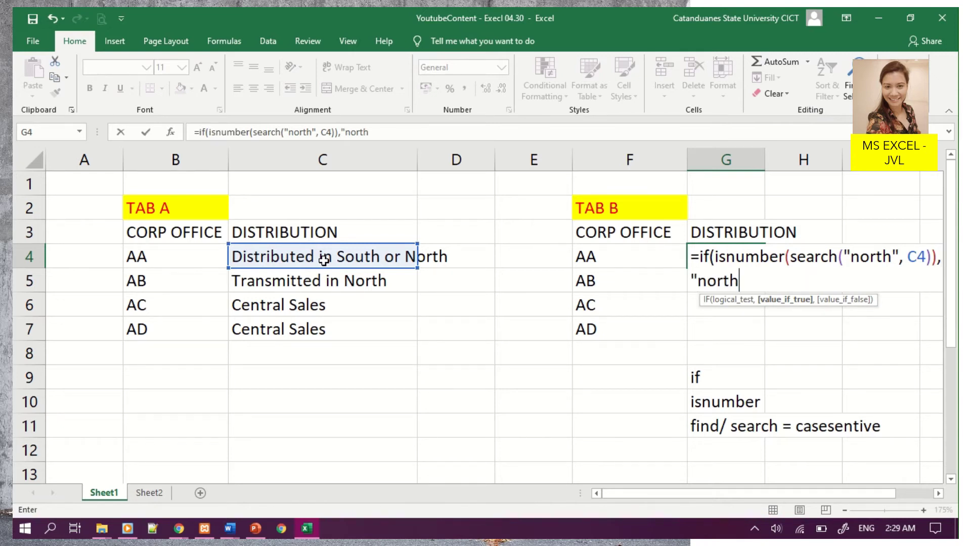
text(",)
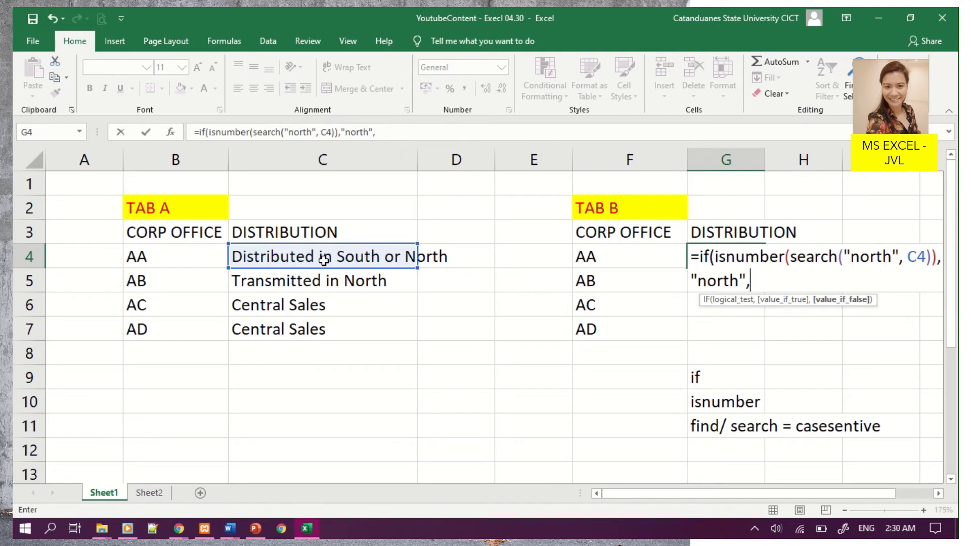
Set "south" as the value if false, close the IF function and enter the formula in G4
text(south)
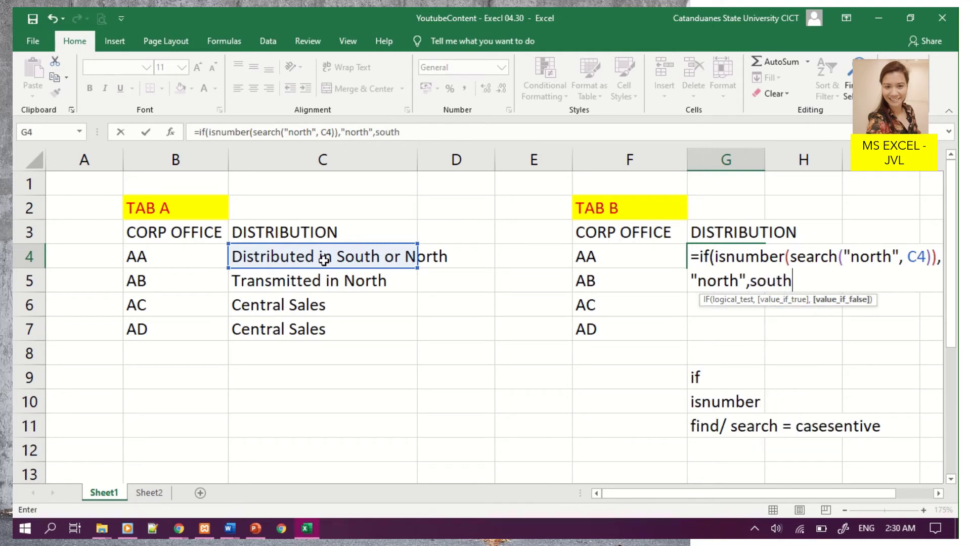
key(BackSpace)
key(BackSpace)
key(BackSpace)
key(BackSpace)
key(BackSpace)
text("s)
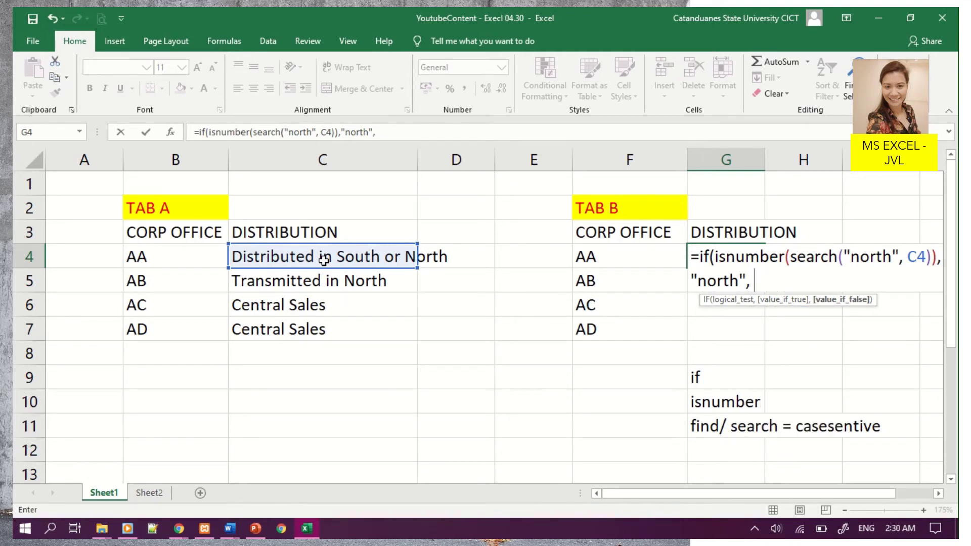
text(our)
key(BackSpace)
text(th")
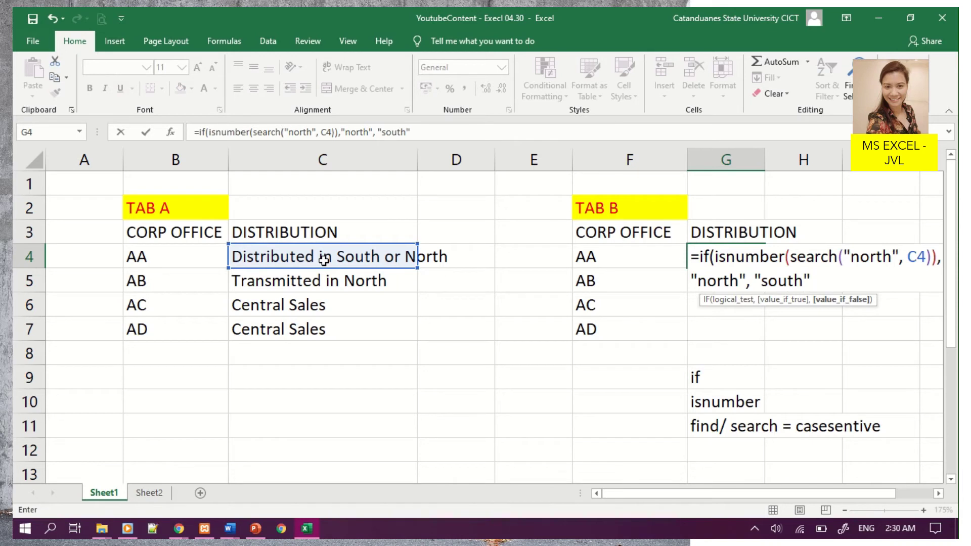
text())
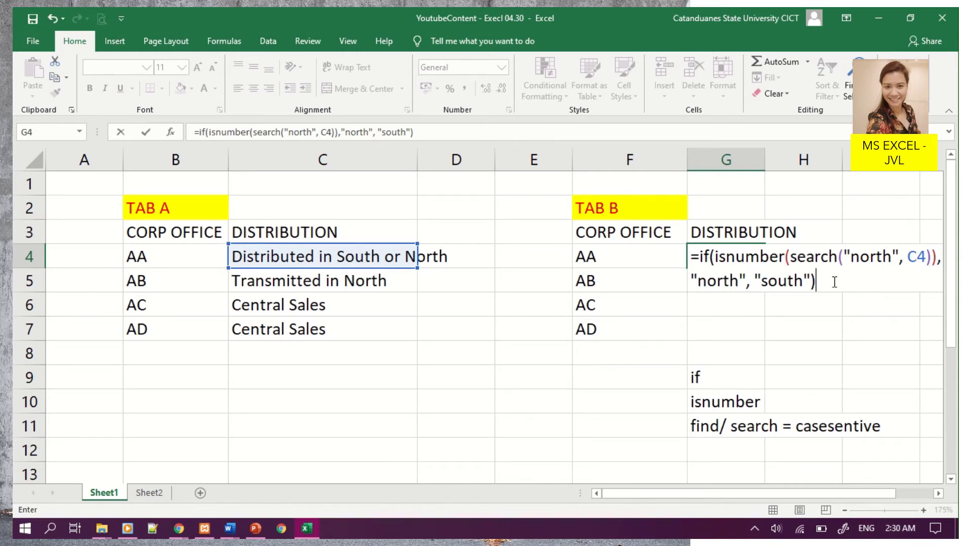
key(Return)
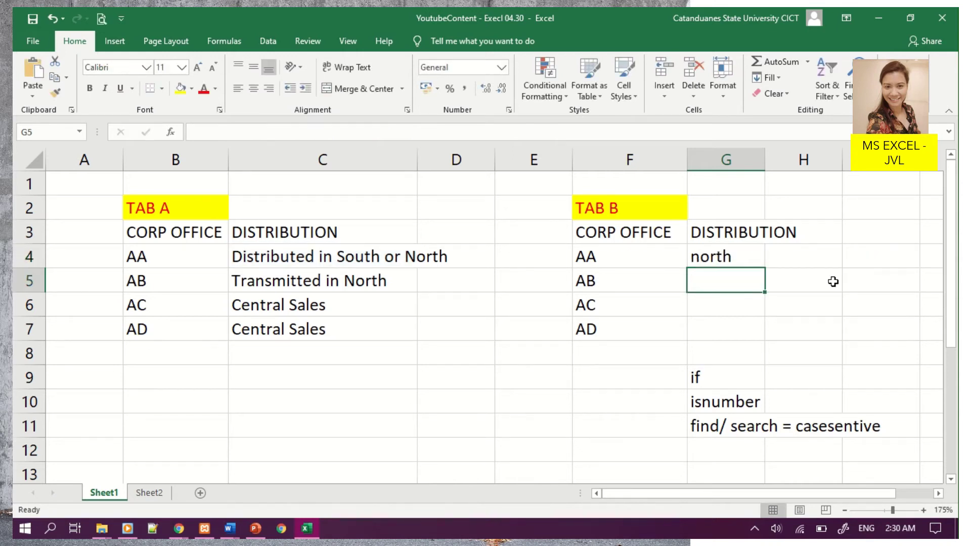
Fill the G4 formula down through G7 for the remaining corp offices
click(747, 256)
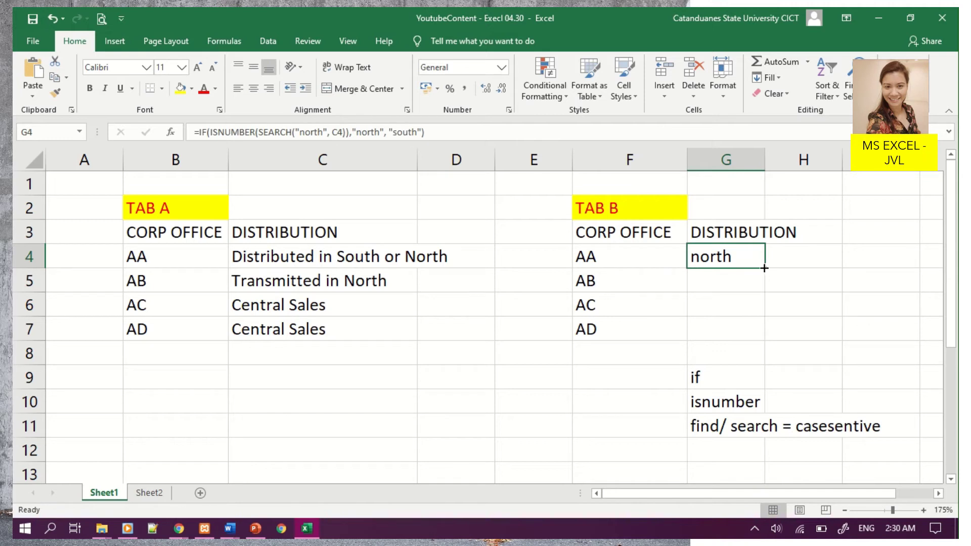
drag(766, 269, 770, 337)
Compare the formula results in G4:G7 of TAB B with the distribution texts in C4:C7 of TAB A
click(710, 261)
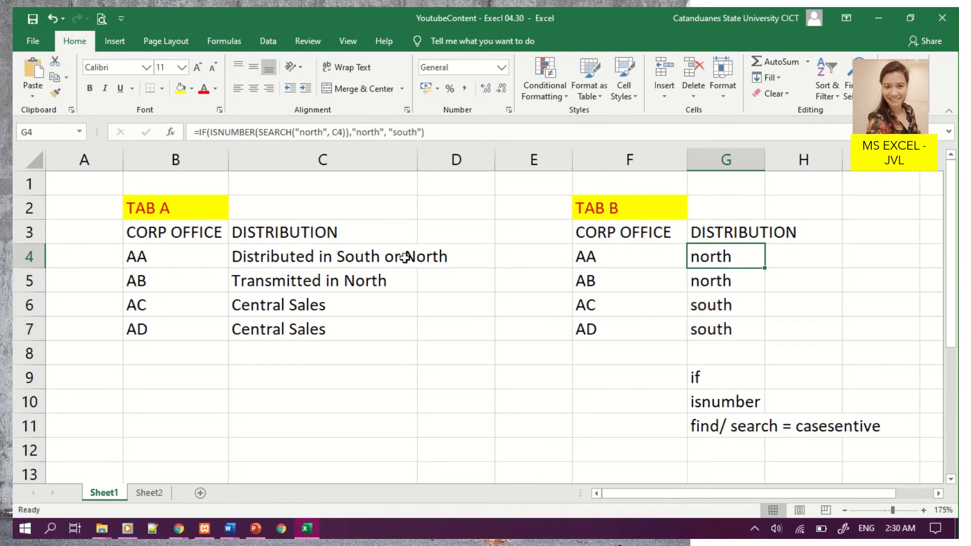
click(284, 263)
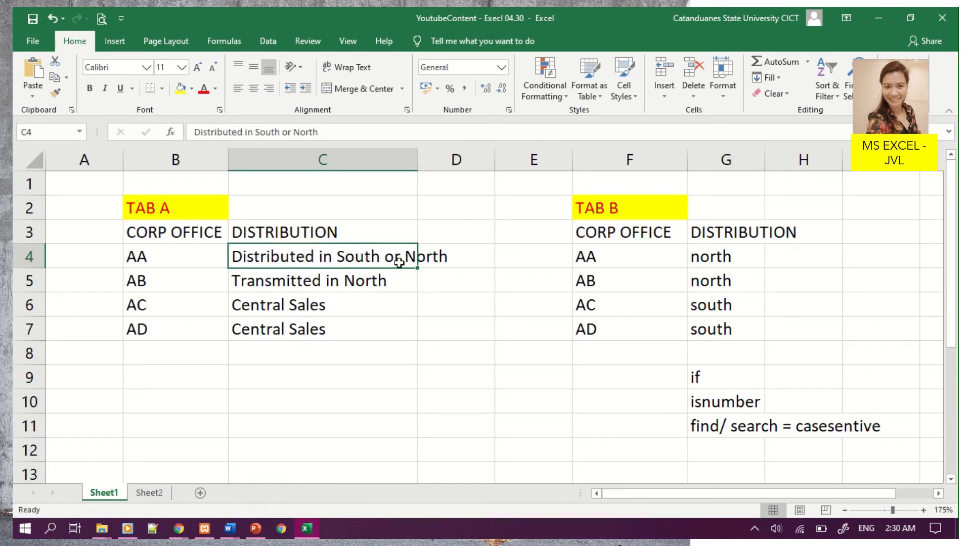
click(318, 281)
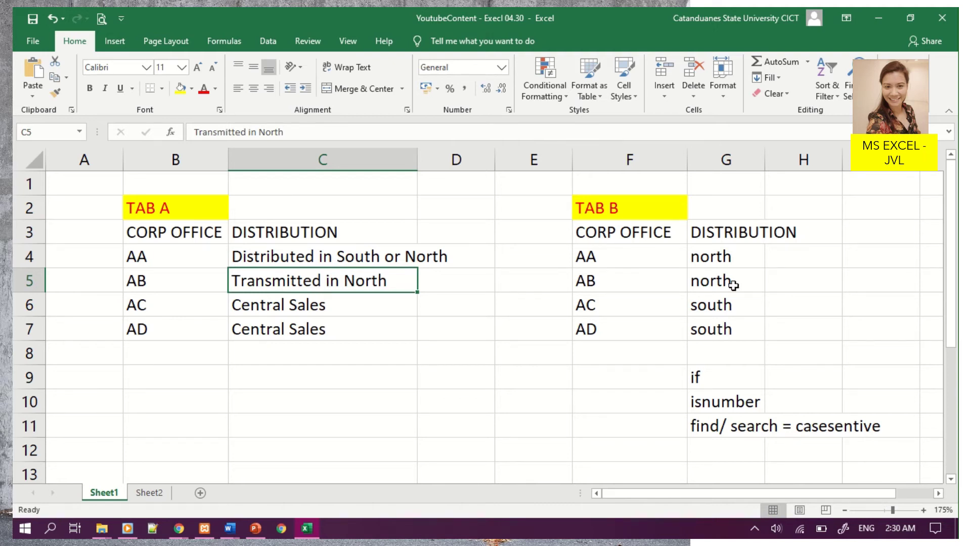
click(376, 313)
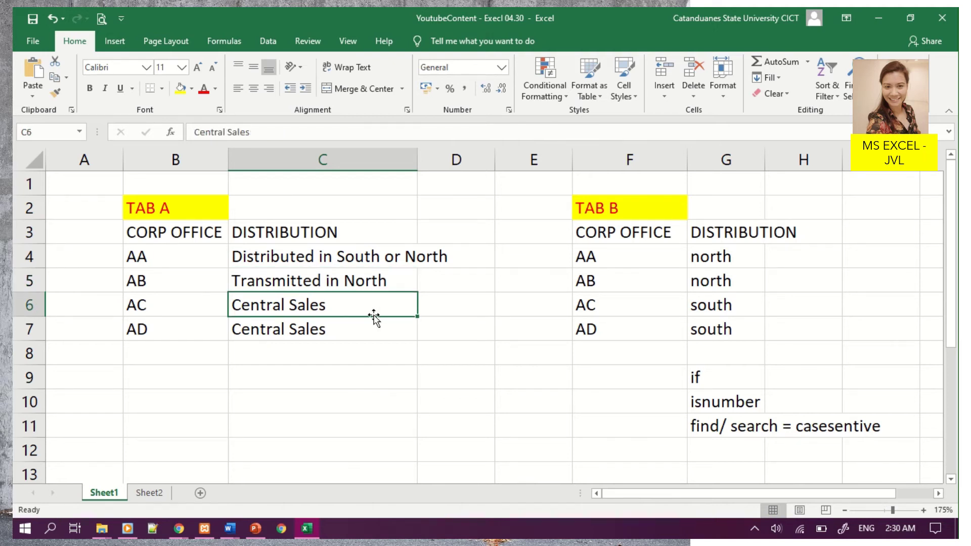
click(350, 337)
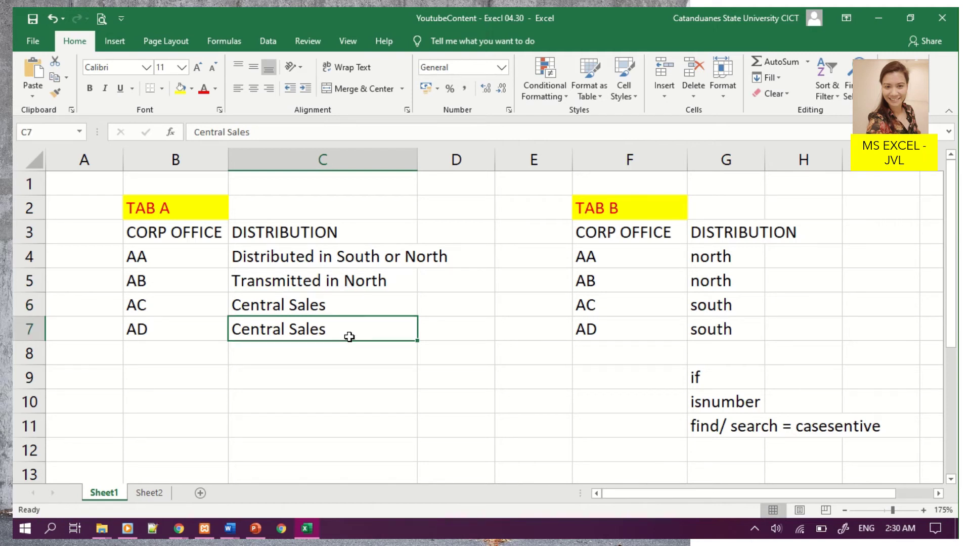
click(714, 323)
click(740, 256)
click(734, 423)
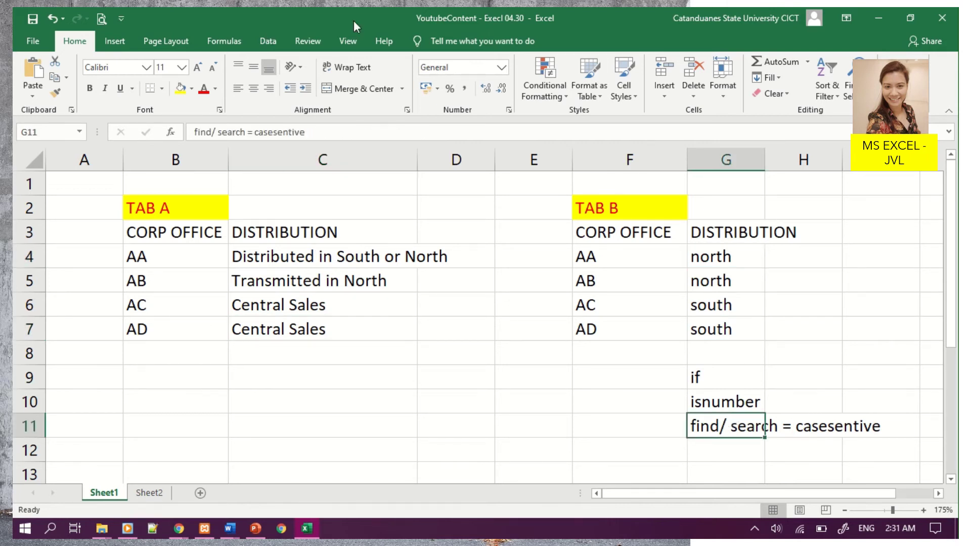
click(389, 34)
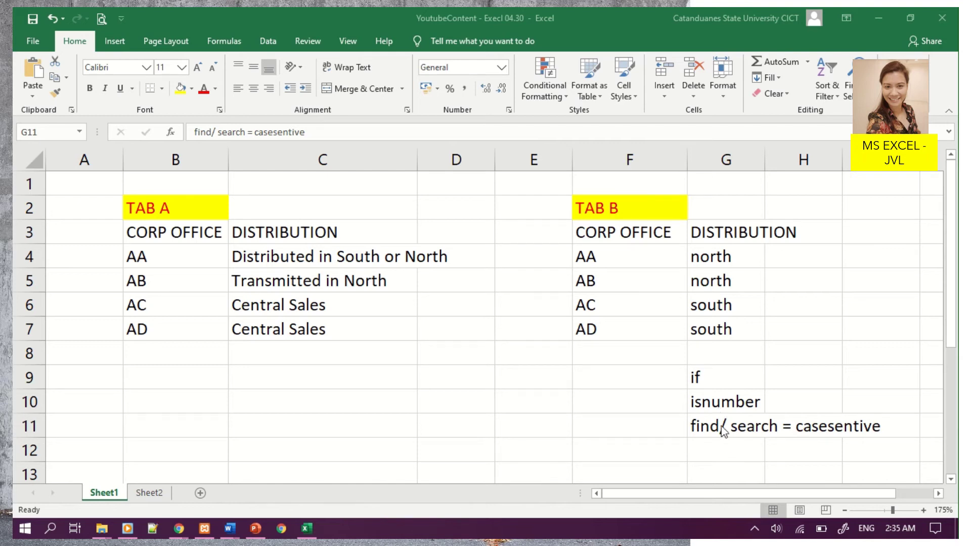
click(710, 258)
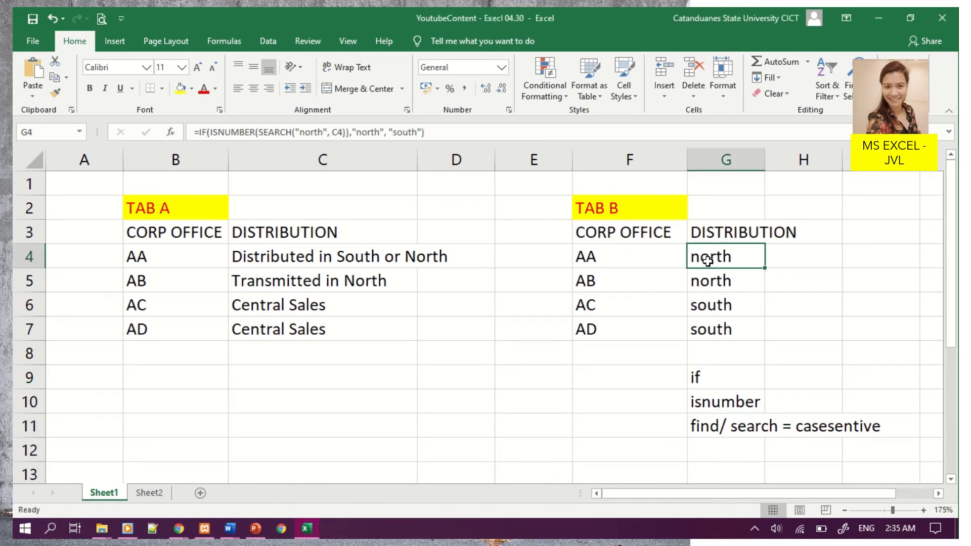
Replace SEARCH with the FIND function inside the ISNUMBER test of the G4 formula
double_click(277, 132)
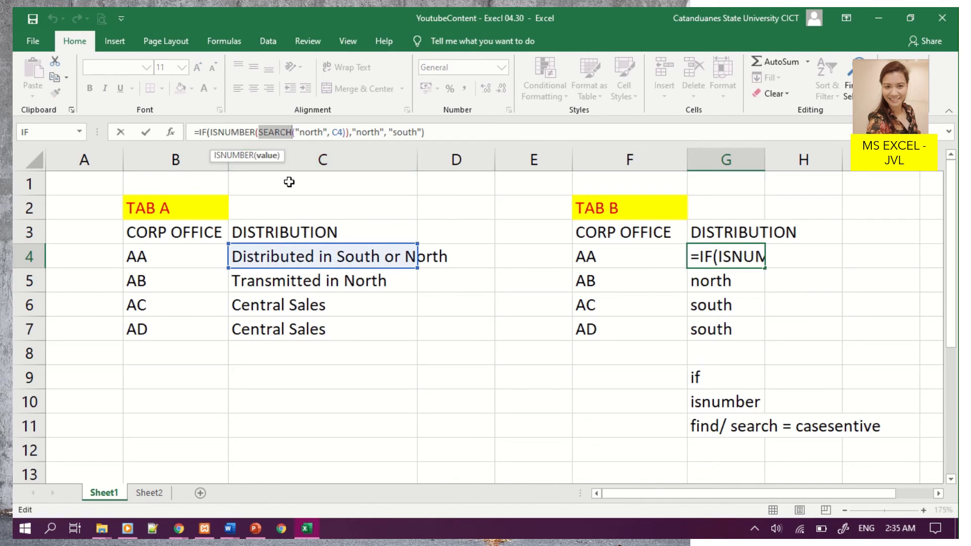
text(fin)
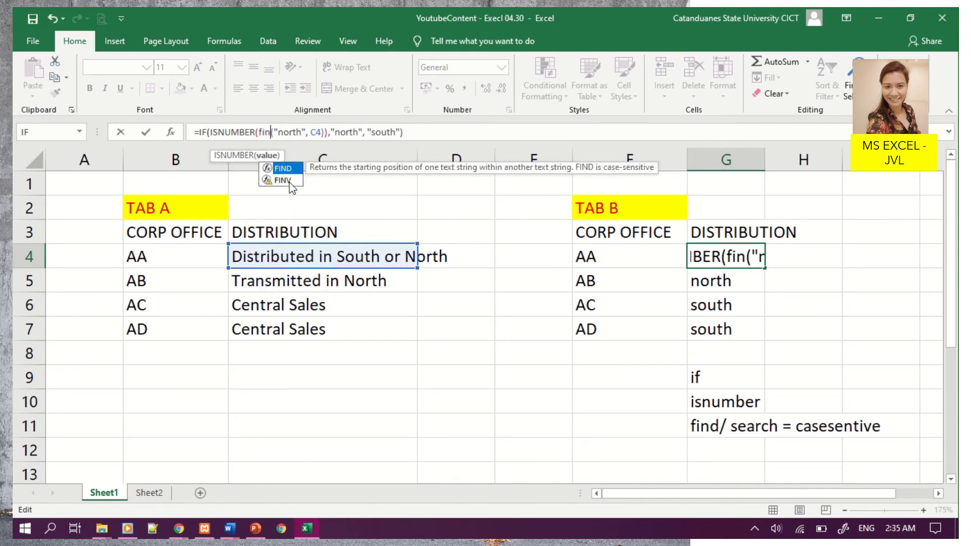
key(BackSpace)
key(BackSpace)
key(BackSpace)
text(search)
key(Return)
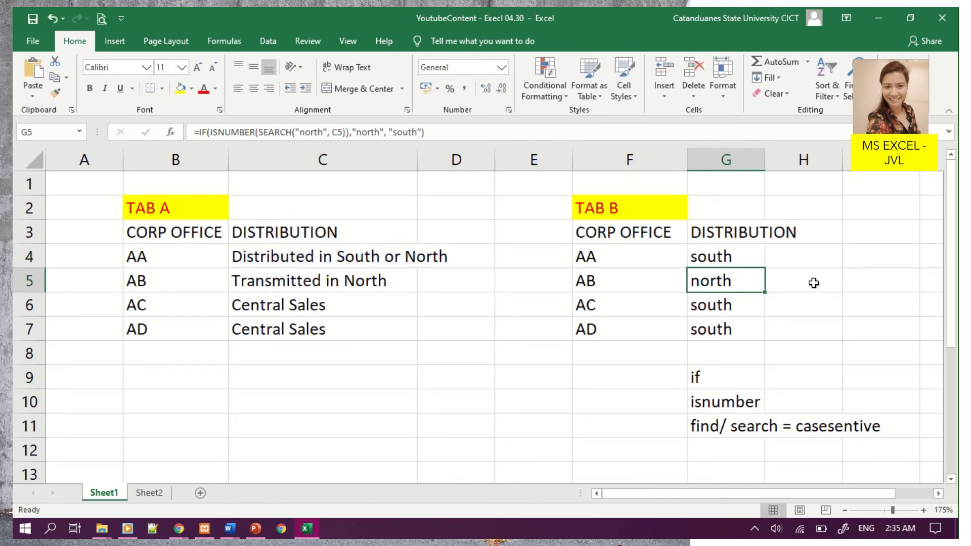
Fill the FIND version of the G4 formula down through G7 and review the distribution results
click(814, 282)
click(737, 261)
drag(764, 268, 769, 342)
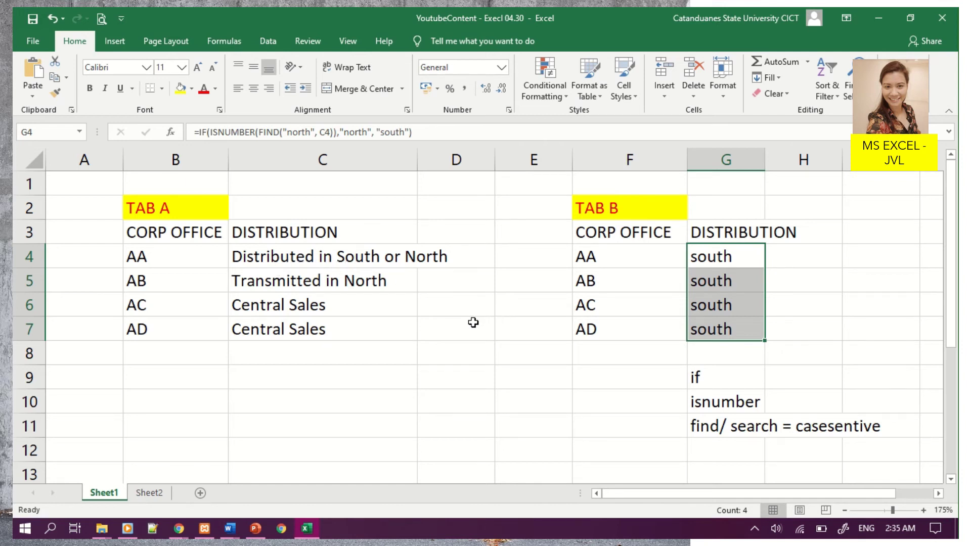
click(800, 324)
click(719, 258)
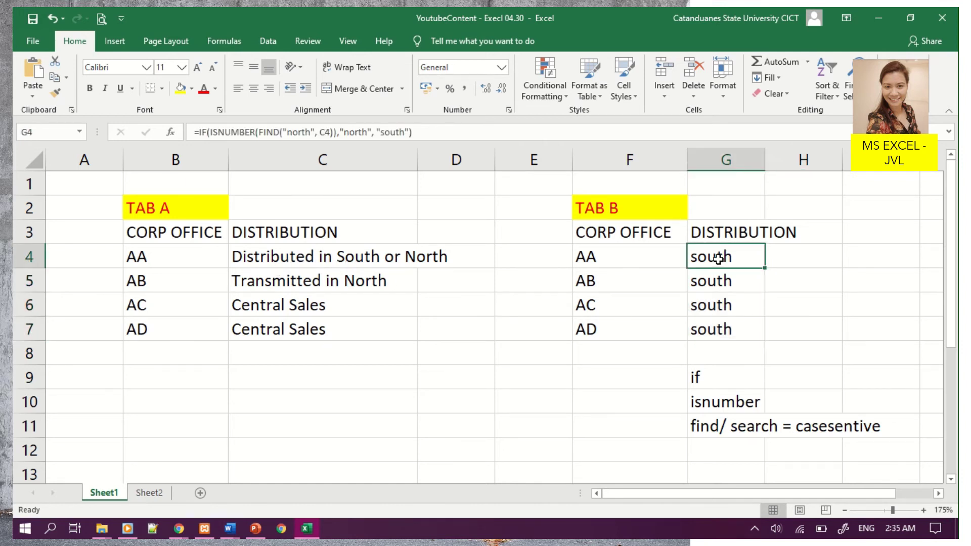
drag(718, 258, 730, 322)
click(806, 336)
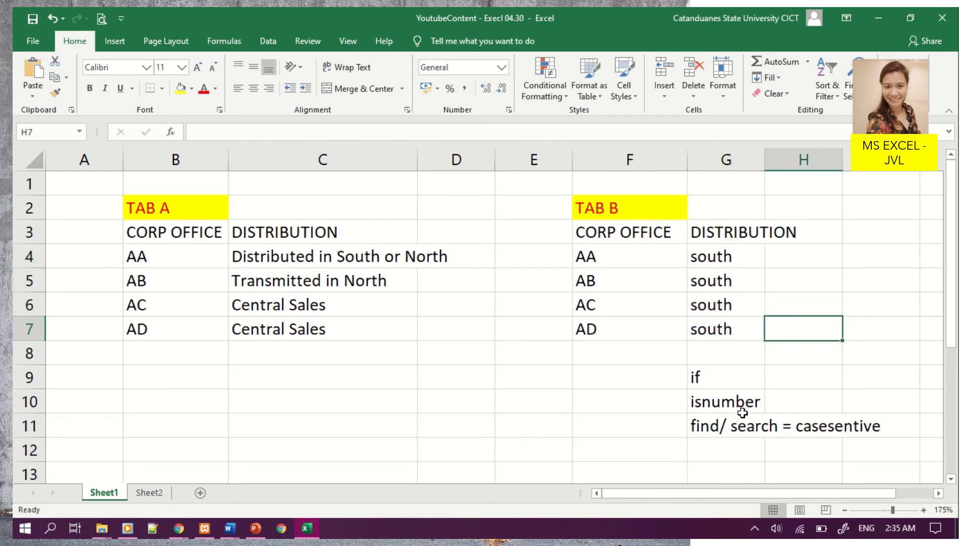
click(788, 386)
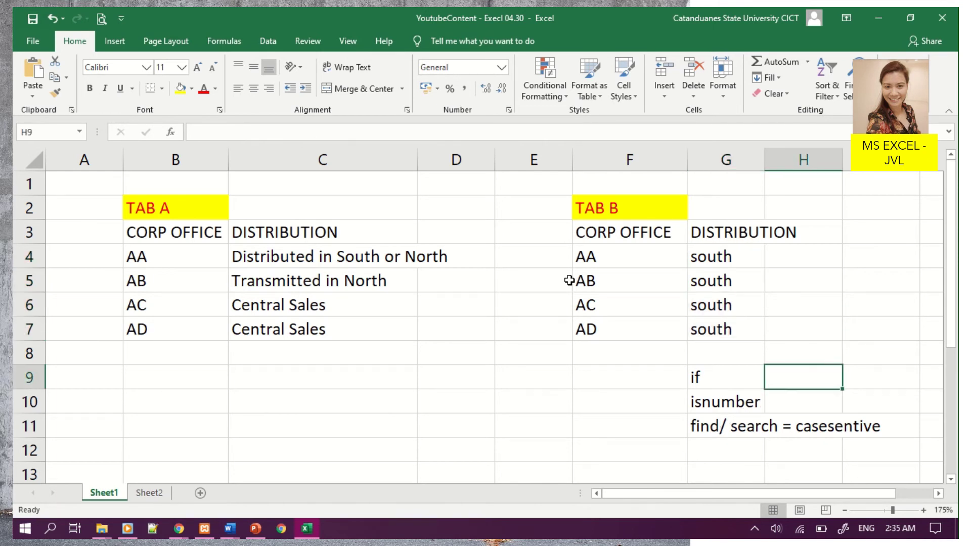
Look up the FIND function's description and arguments from cell H9, close it without inserting, and revisit the find/search note in row 11
click(171, 132)
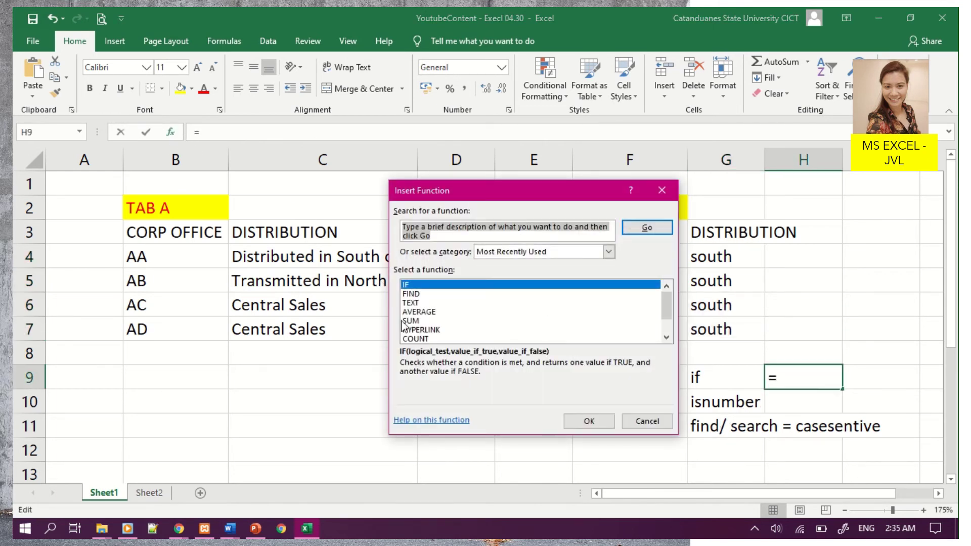
click(414, 304)
click(414, 296)
click(586, 421)
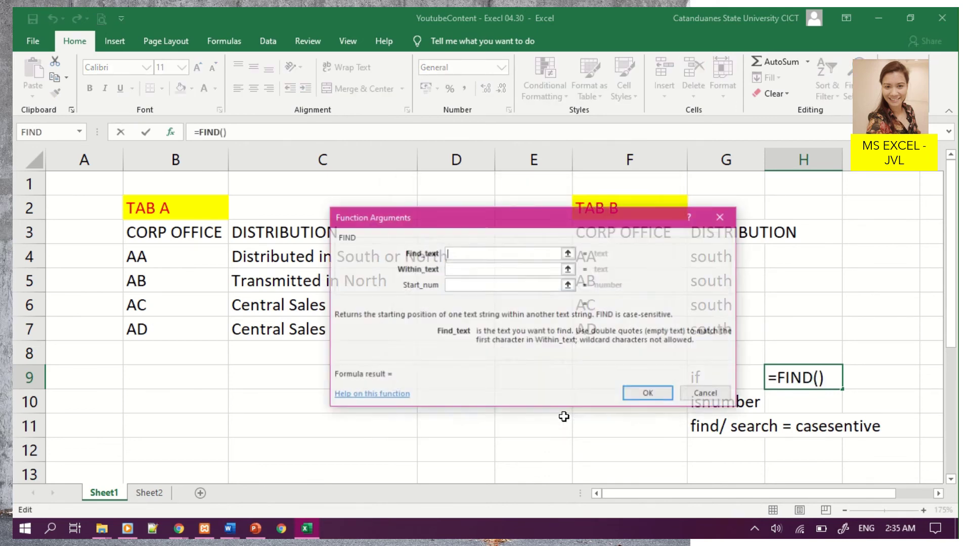
drag(453, 230, 299, 127)
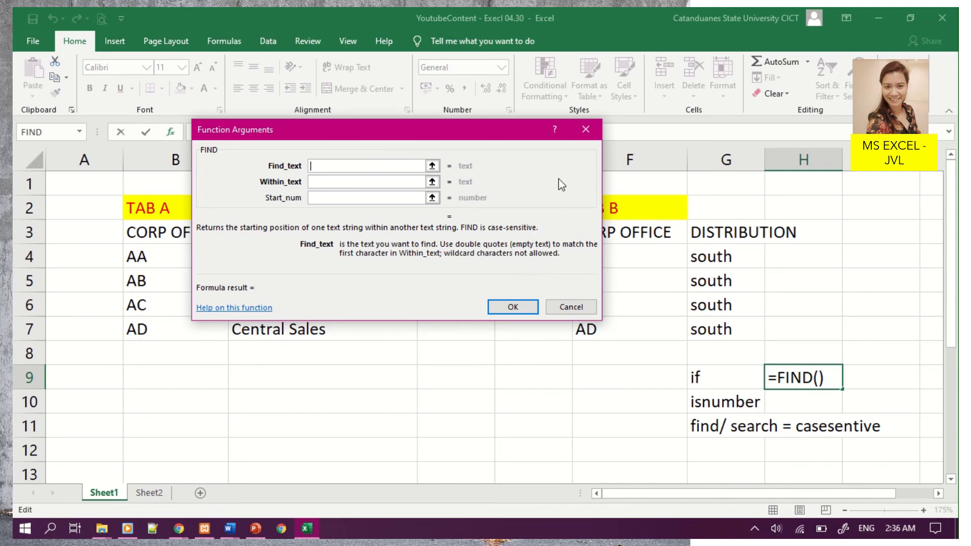
click(585, 130)
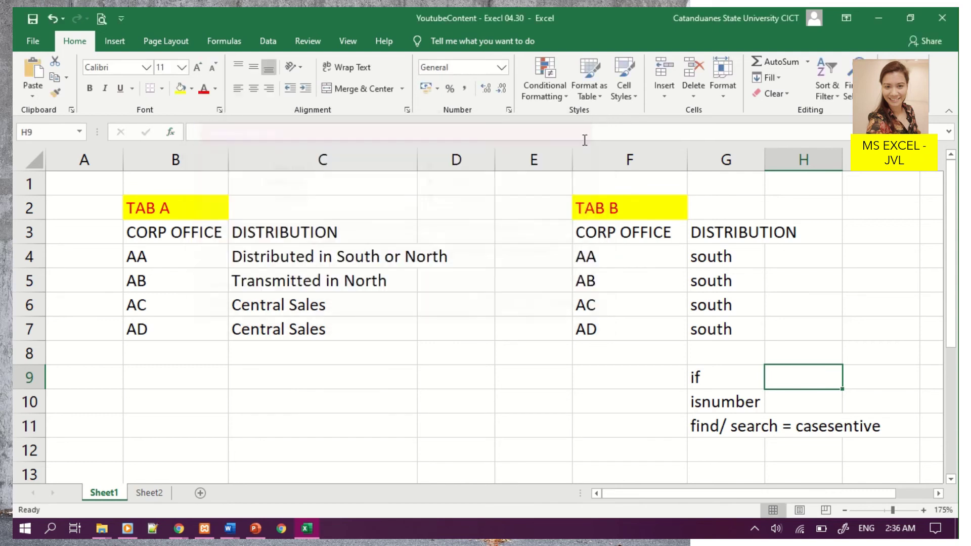
drag(767, 430, 748, 415)
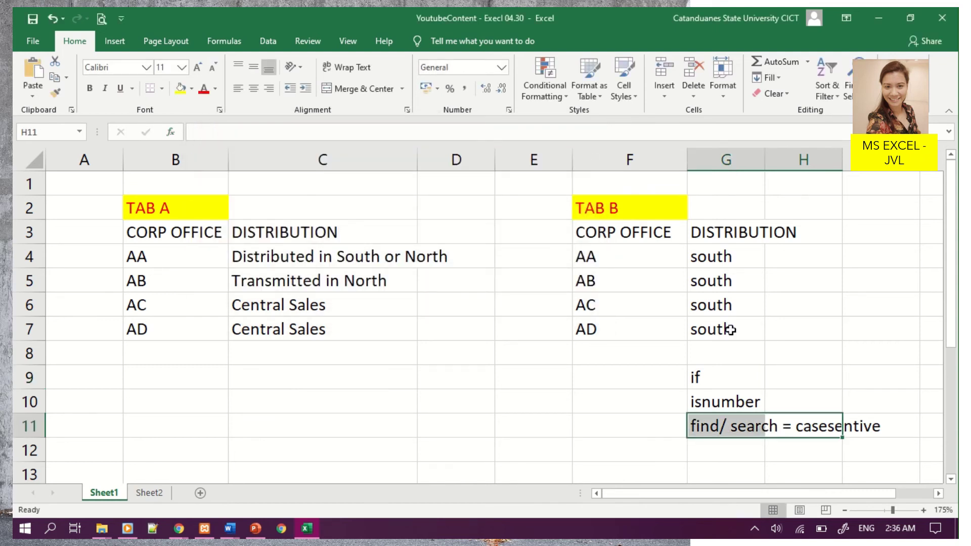
Replace FIND with the SEARCH function inside the ISNUMBER test of the G4 formula
click(711, 263)
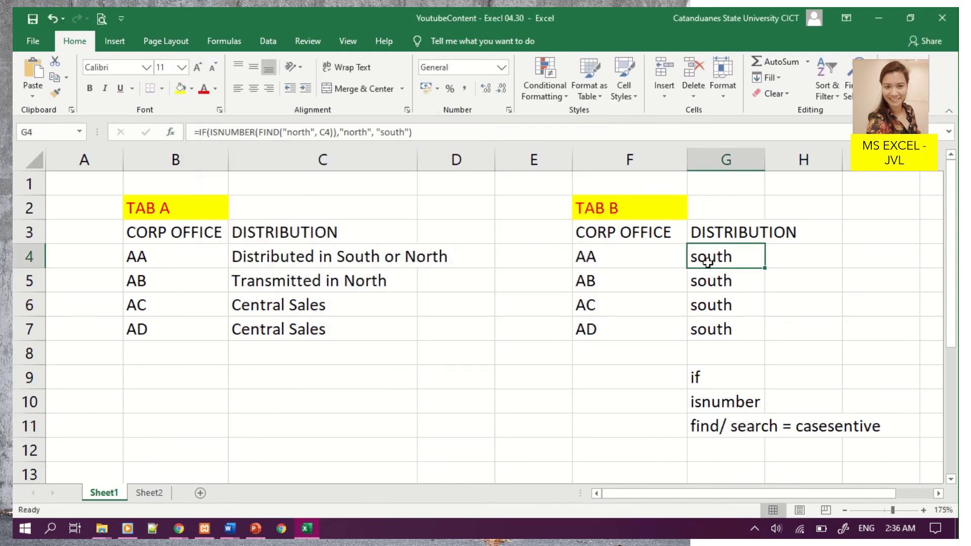
double_click(268, 132)
text(search)
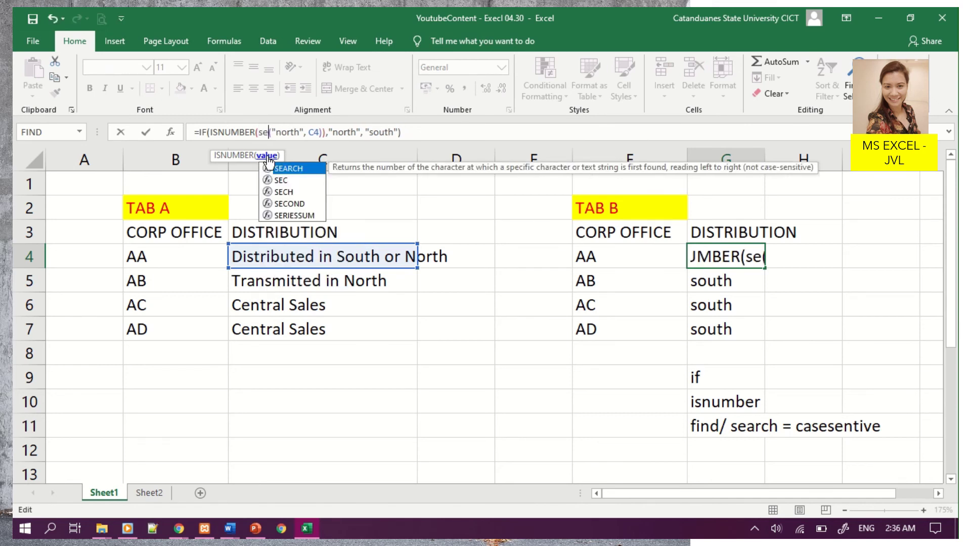
key(Return)
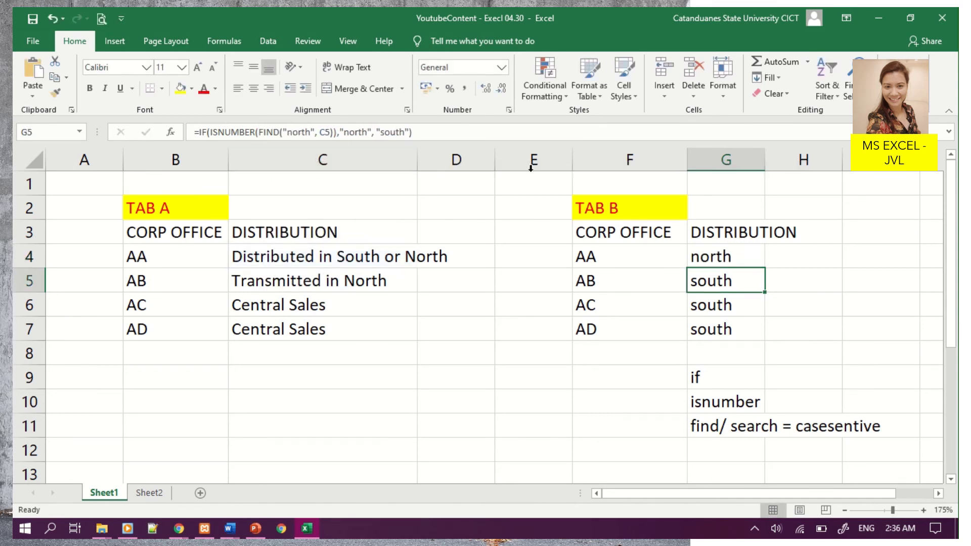
Fill the SEARCH version of the G4 formula down through G7 and open the G4 formula for review
click(732, 248)
drag(764, 268, 797, 327)
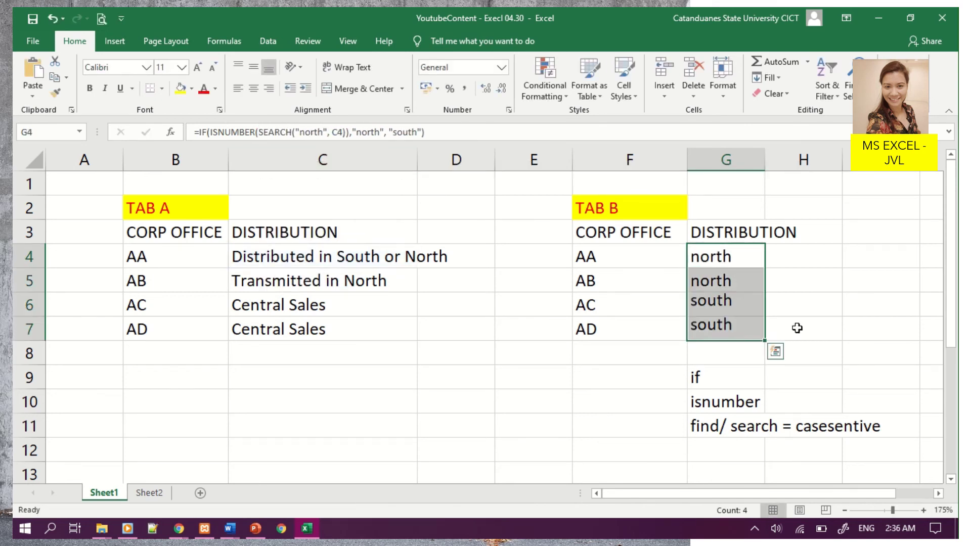
click(799, 326)
click(728, 257)
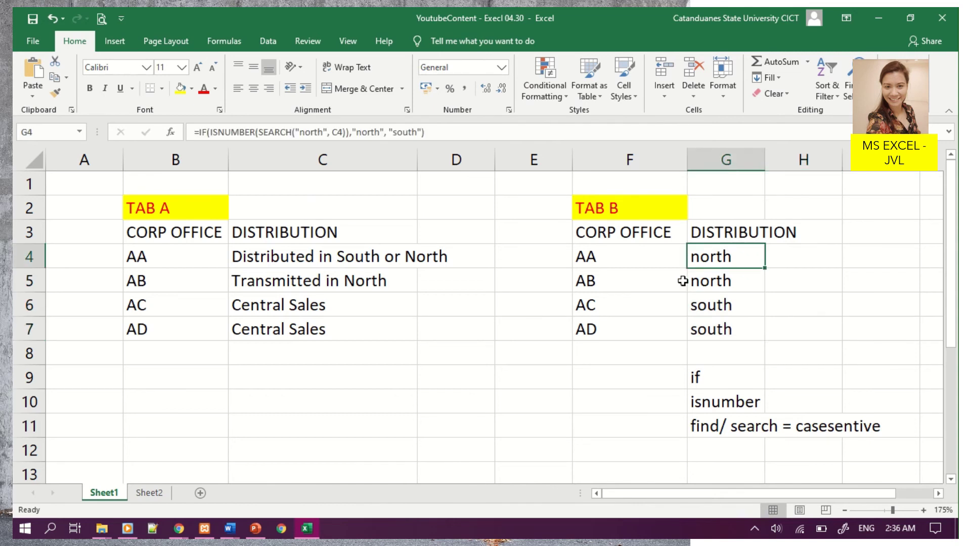
double_click(709, 258)
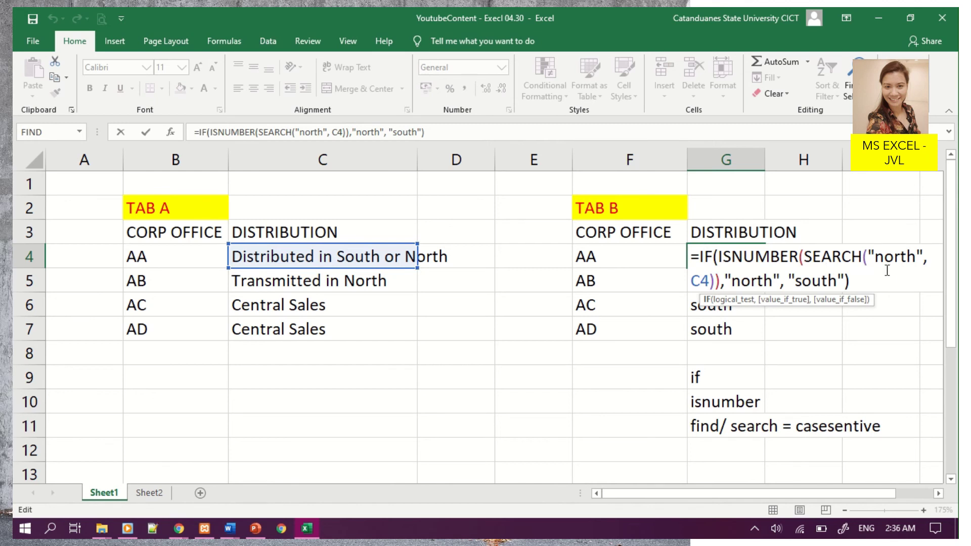
Leave the G4 formula and enter the case-sensitivity note "north != North" in cell C10
click(331, 400)
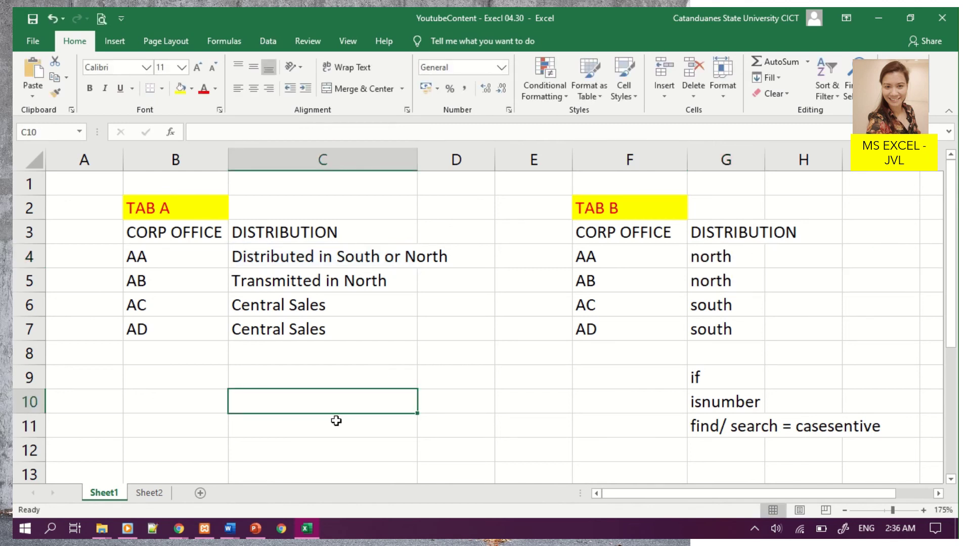
text(north )
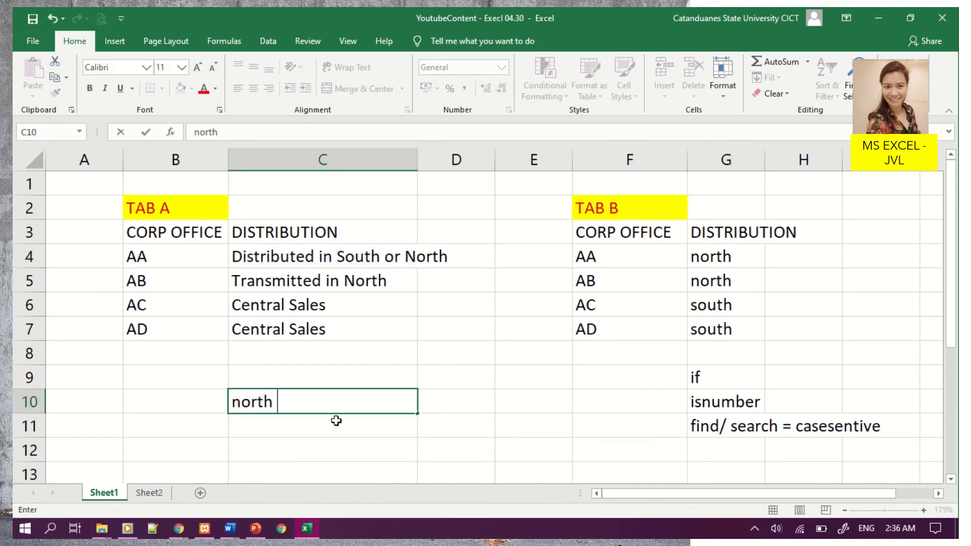
text(!= Nor)
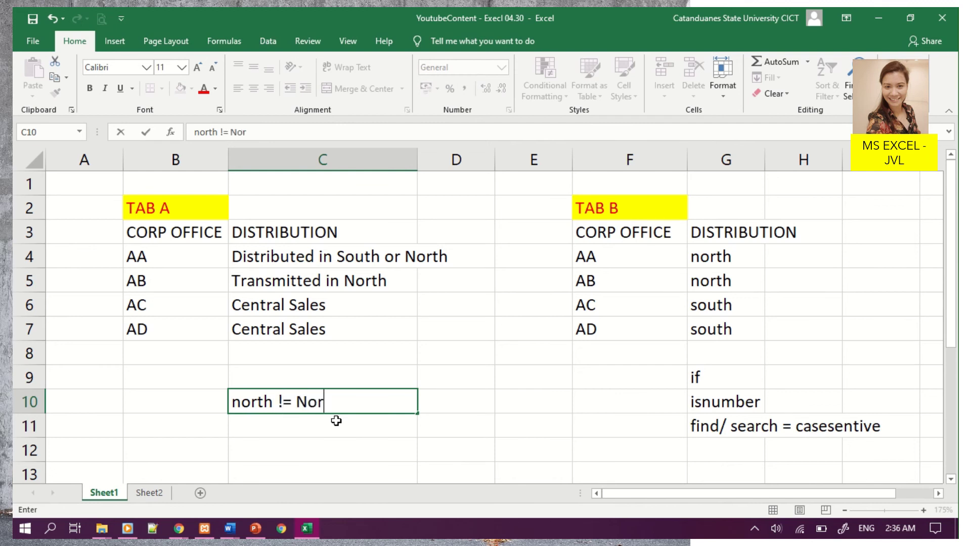
text(th)
key(Return)
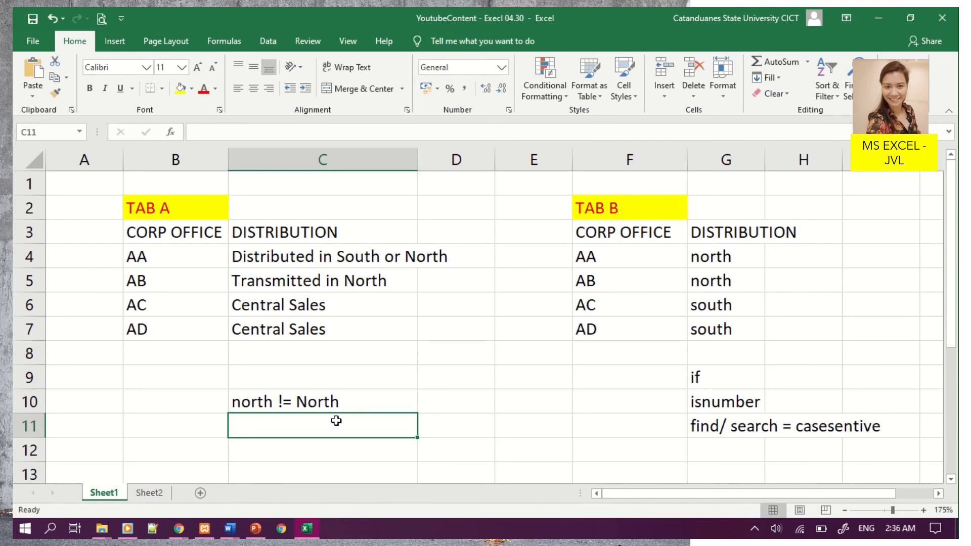
Copy the C10 note down to C11 and change its second word to uppercase so it reads "north != NORTH"
key(ctrl+d)
double_click(243, 132)
key(Caps_Lock)
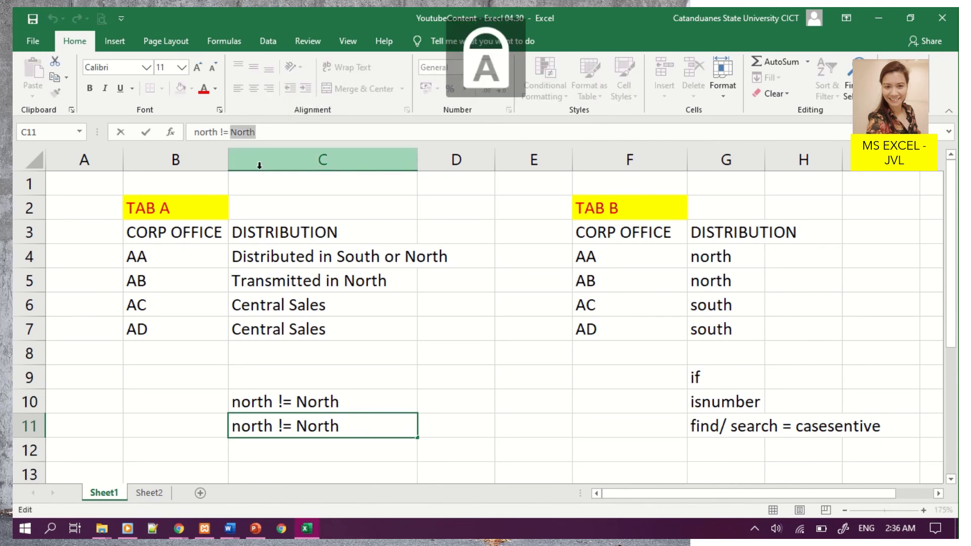
text(N)
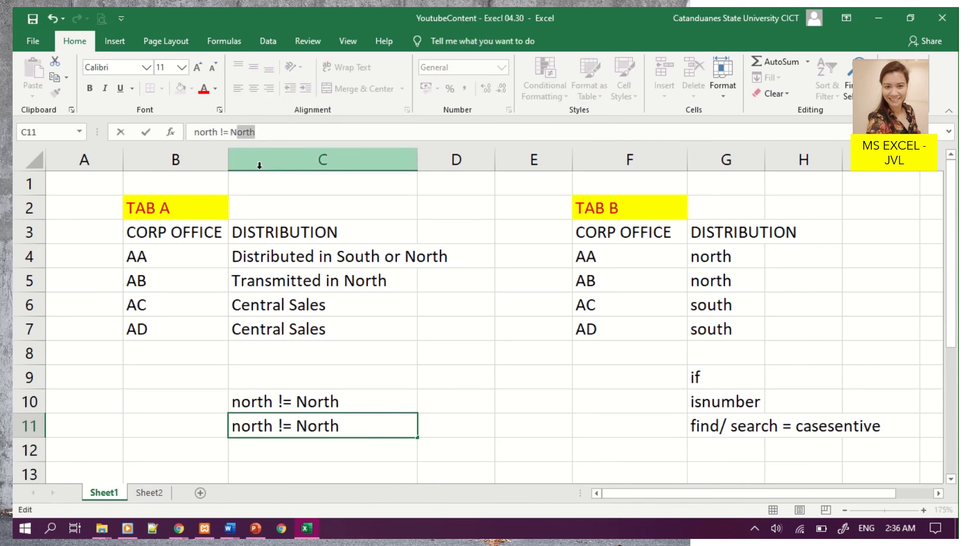
key(Caps_Lock)
text(or)
key(BackSpace)
key(BackSpace)
key(BackSpace)
key(Caps_Lock)
text(ORTH)
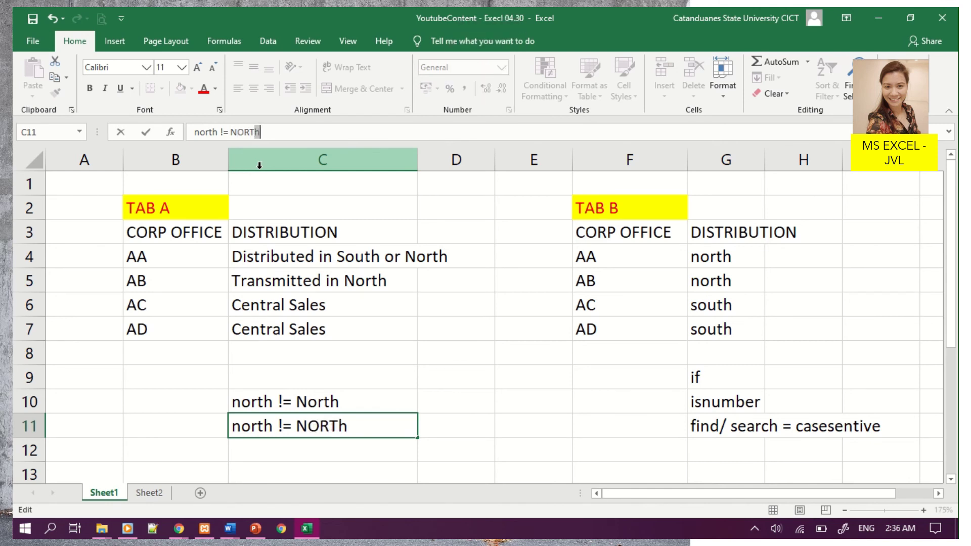
key(Return)
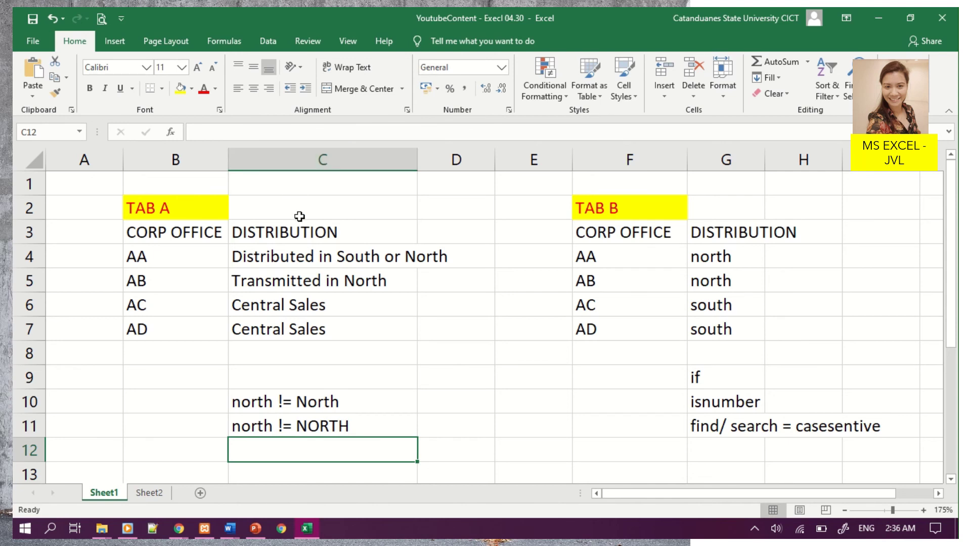
mouse_move(394, 10)
click(506, 369)
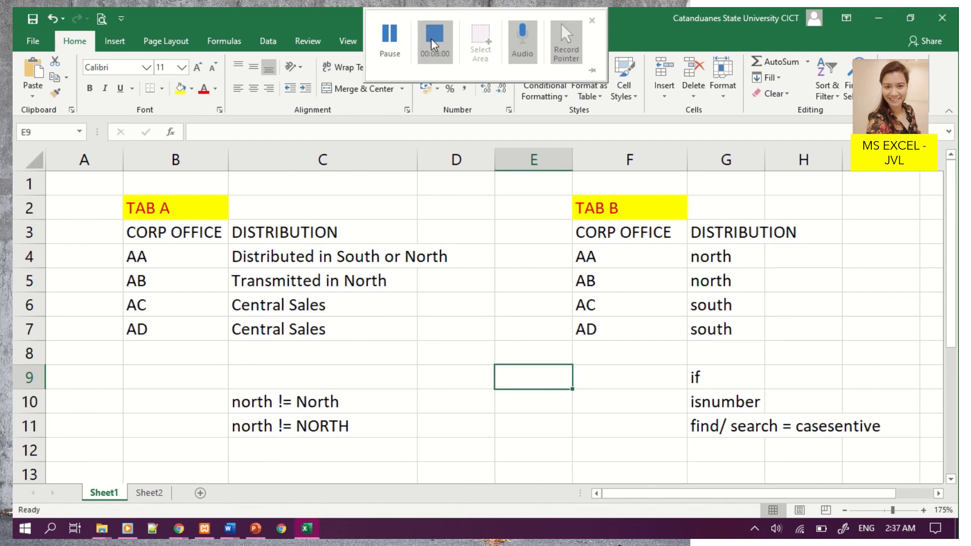
click(433, 44)
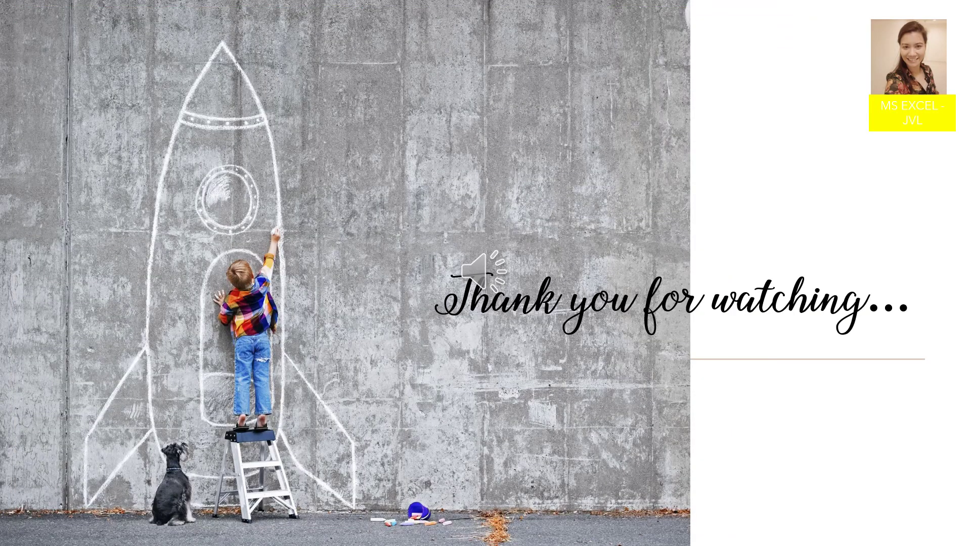